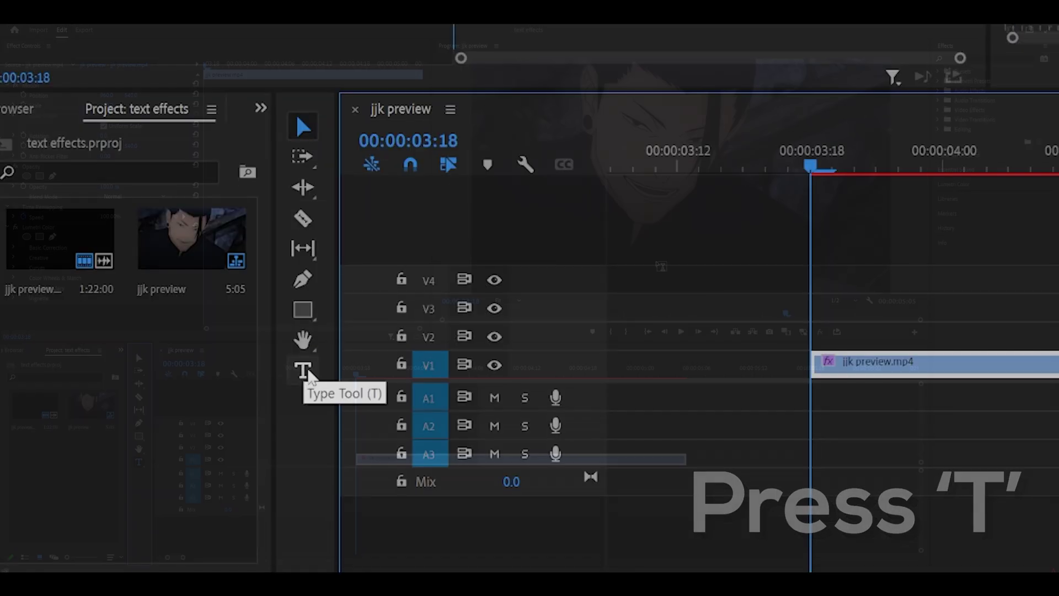
# Step: Add a text layer reading "YOUR TEXT HERE" over the lower part of the frame with the Type tool
pyautogui.press('t')
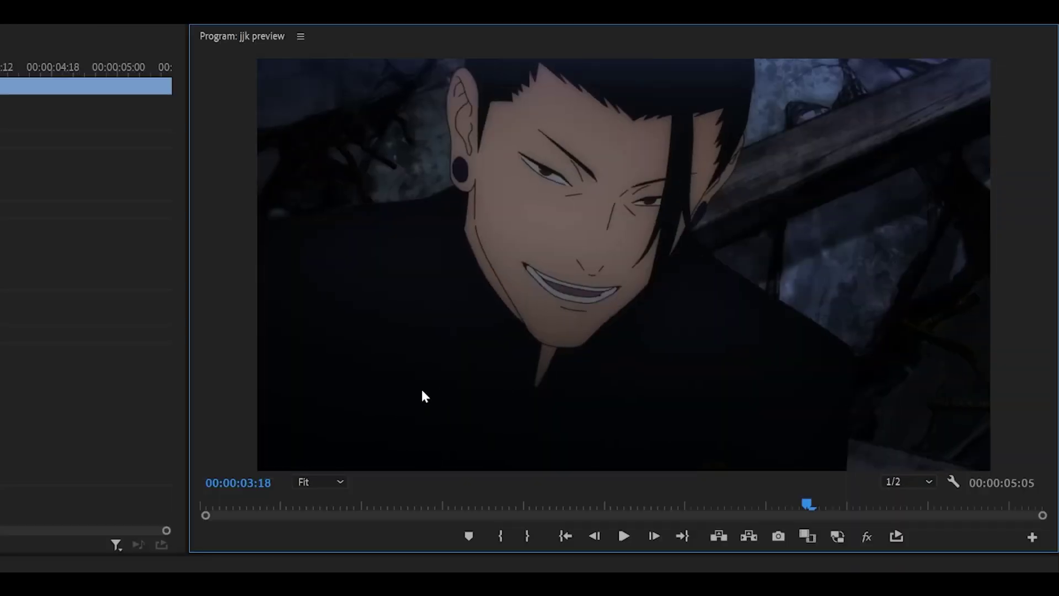
pyautogui.moveTo(559, 247); pyautogui.dragTo(738, 287)
pyautogui.moveTo(756, 459); pyautogui.dragTo(829, 453)
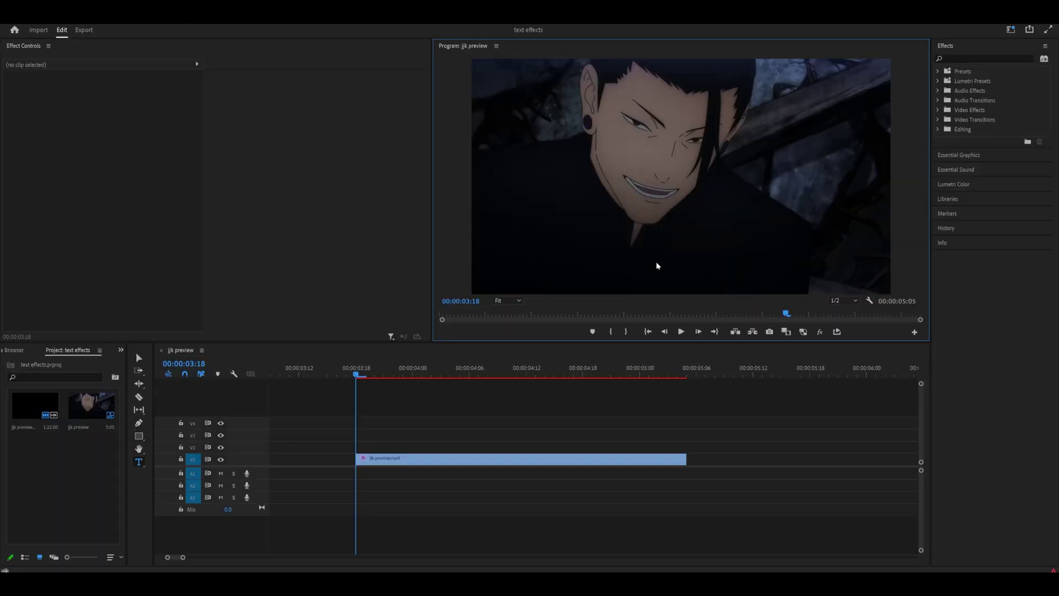
pyautogui.click(656, 265)
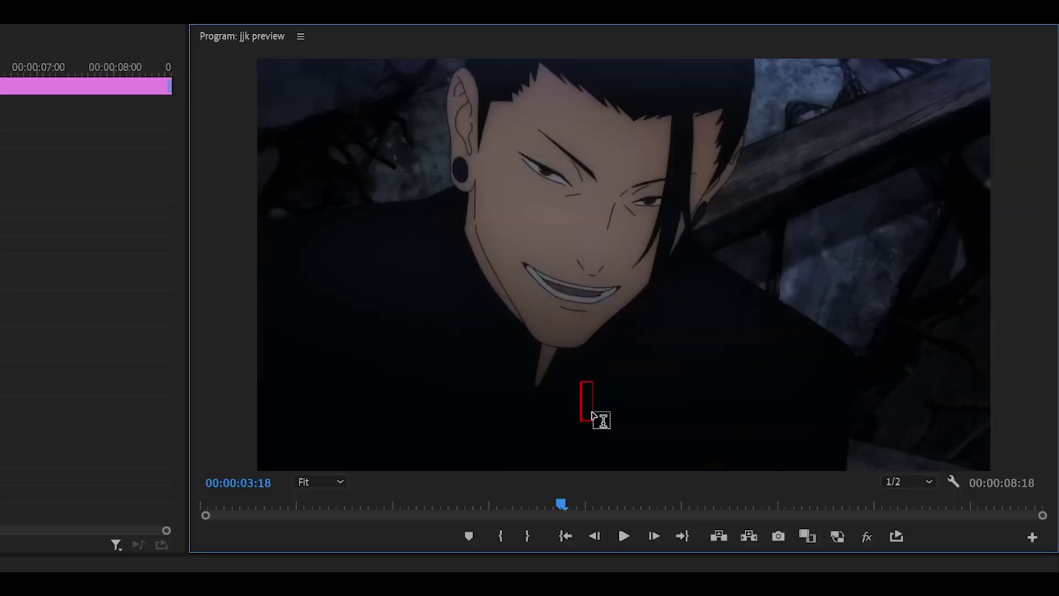
pyautogui.write('YOUR TEXT HERE)')
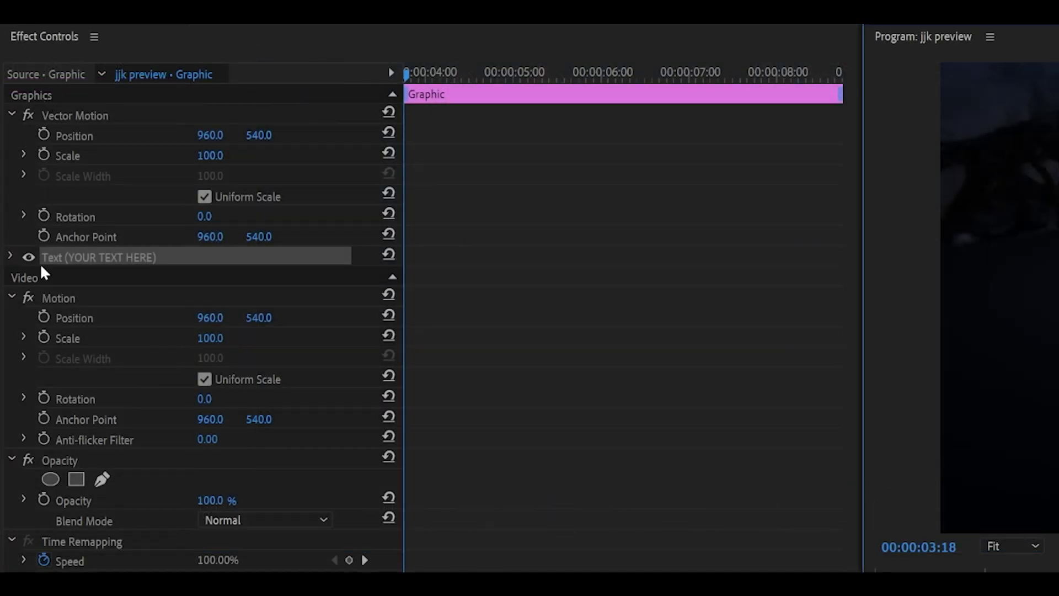
# Step: Set the title's font to Nexa Bold and centre-align its text
pyautogui.click(10, 257)
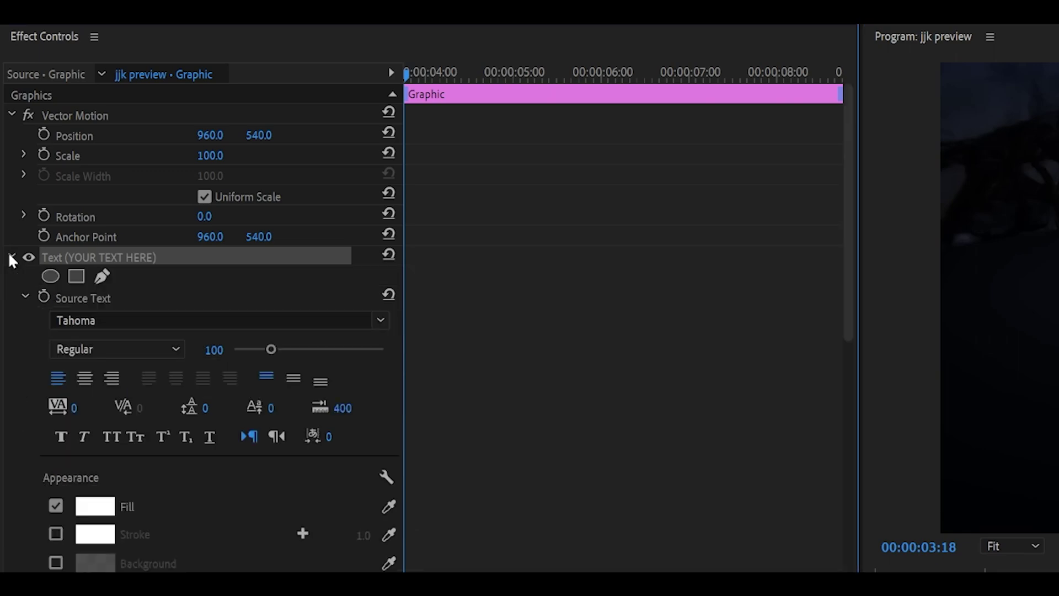
pyautogui.click(92, 320)
pyautogui.write('NEXA')
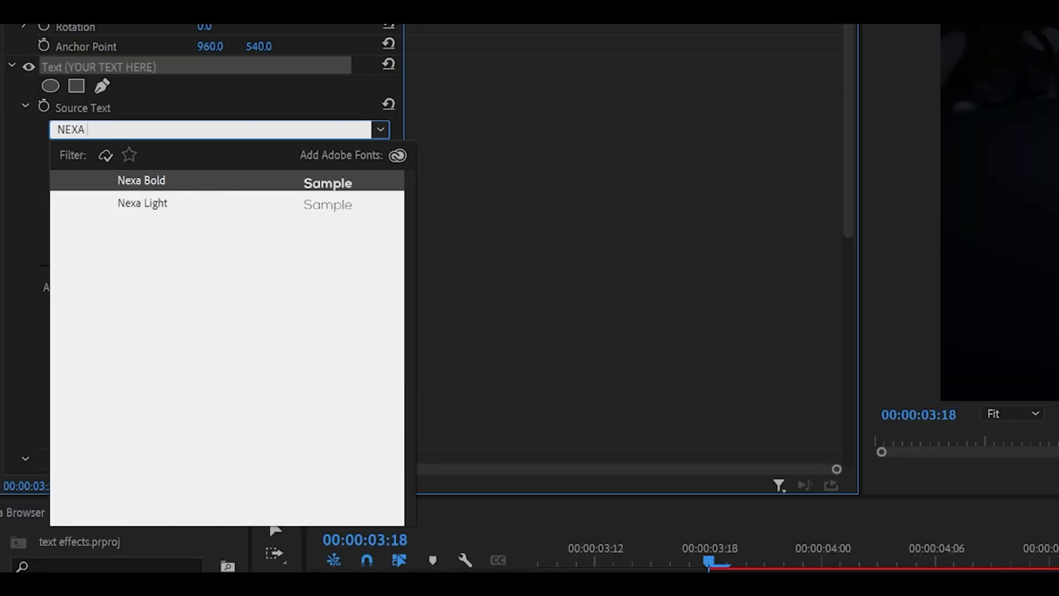
pyautogui.press('Return')
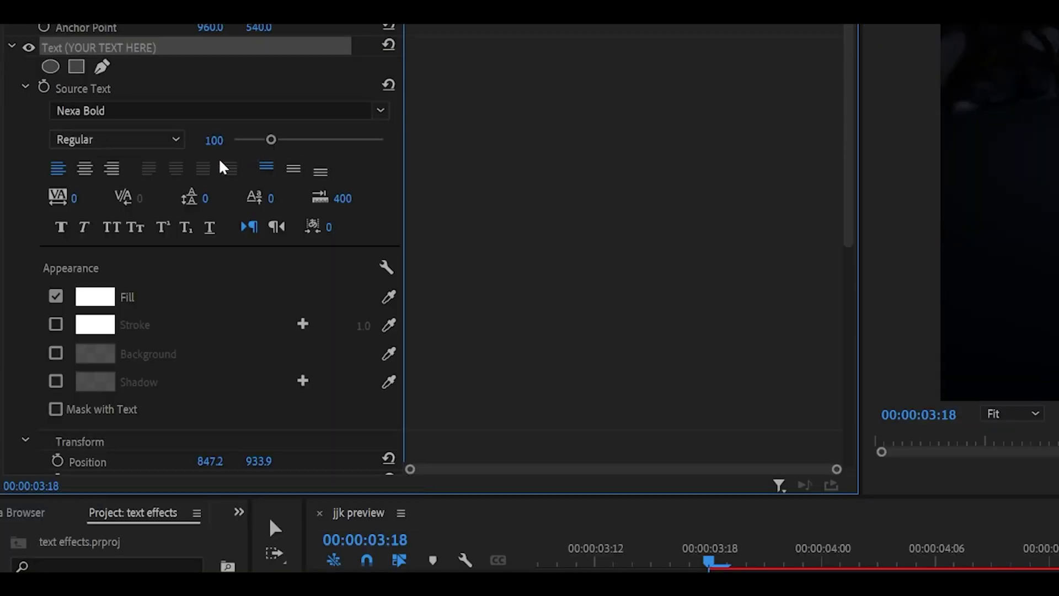
pyautogui.click(85, 169)
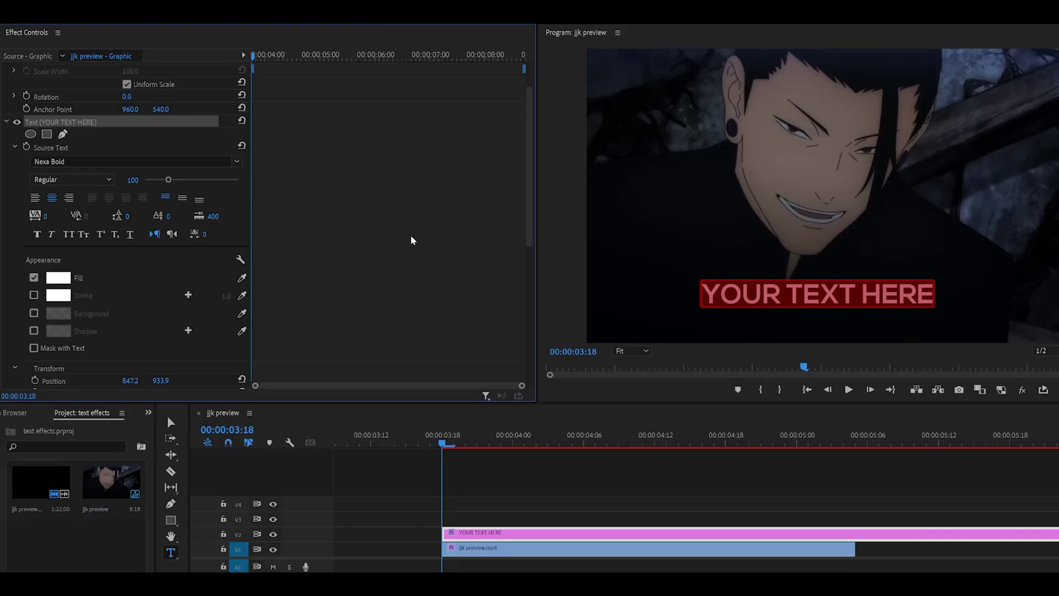
# Step: Reposition the title freehand with the Selection tool to about 752.6, 833.9, using snapping
pyautogui.press('v')
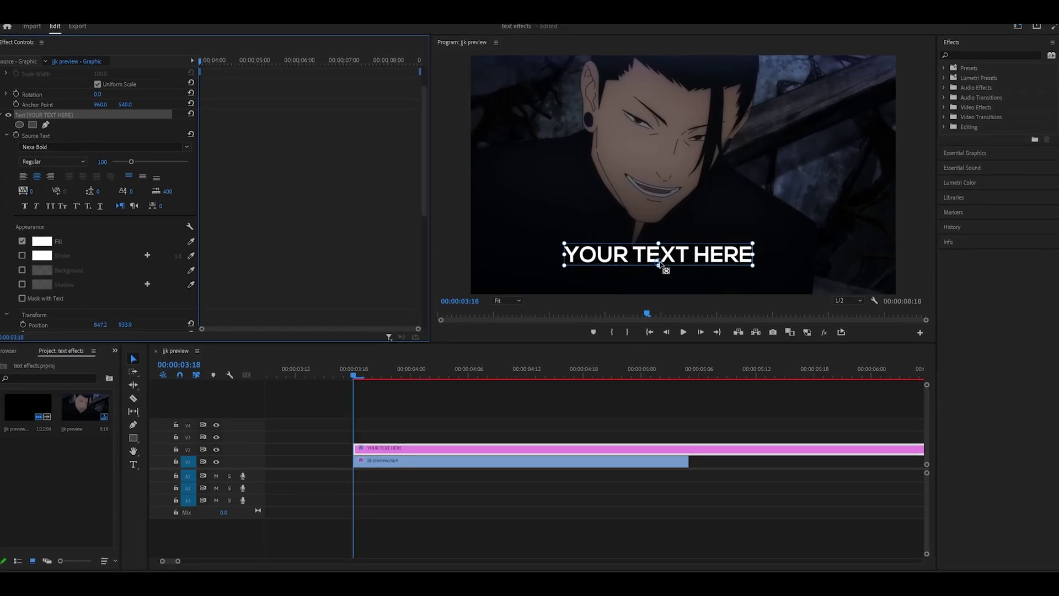
pyautogui.moveTo(660, 259); pyautogui.dragTo(646, 252)
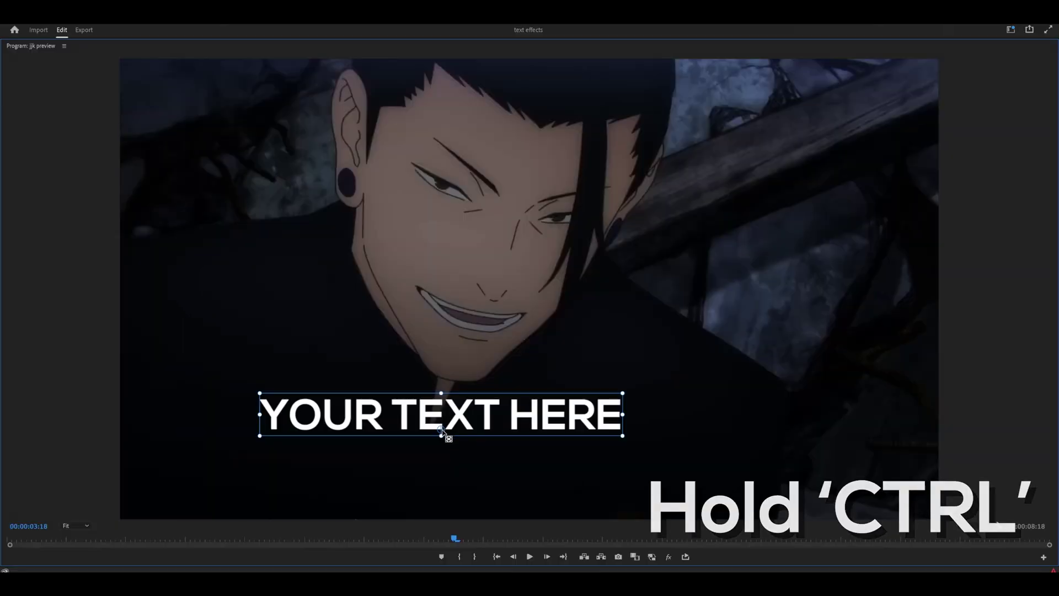
pyautogui.moveTo(442, 428); pyautogui.dragTo(444, 421)
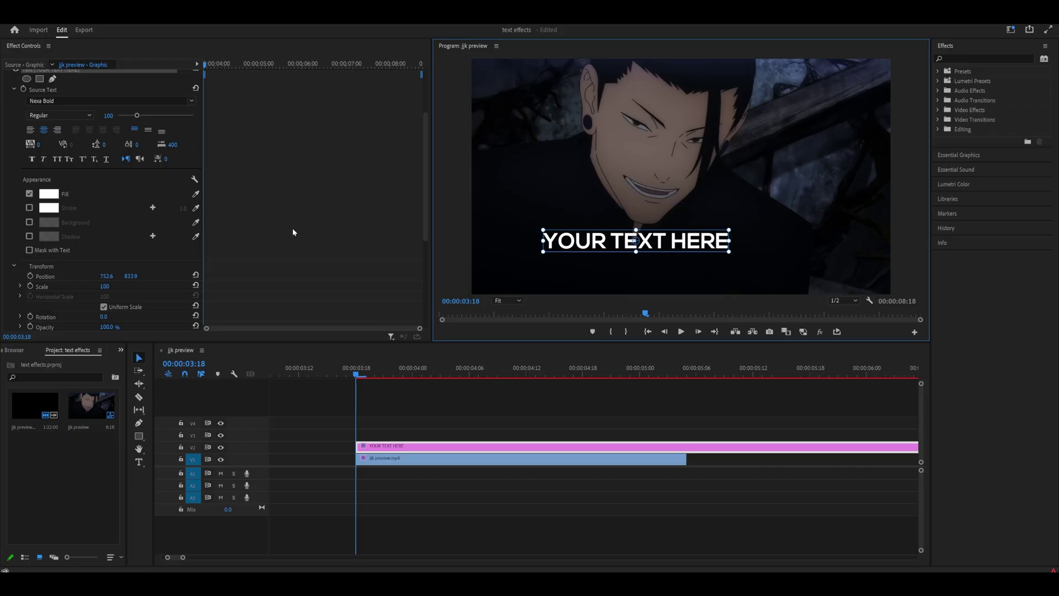
# Step: Reset the title's position, lower it to 960, 954, and duplicate its clip onto tracks V3 and V4
pyautogui.scroll(-3, 298, 223)
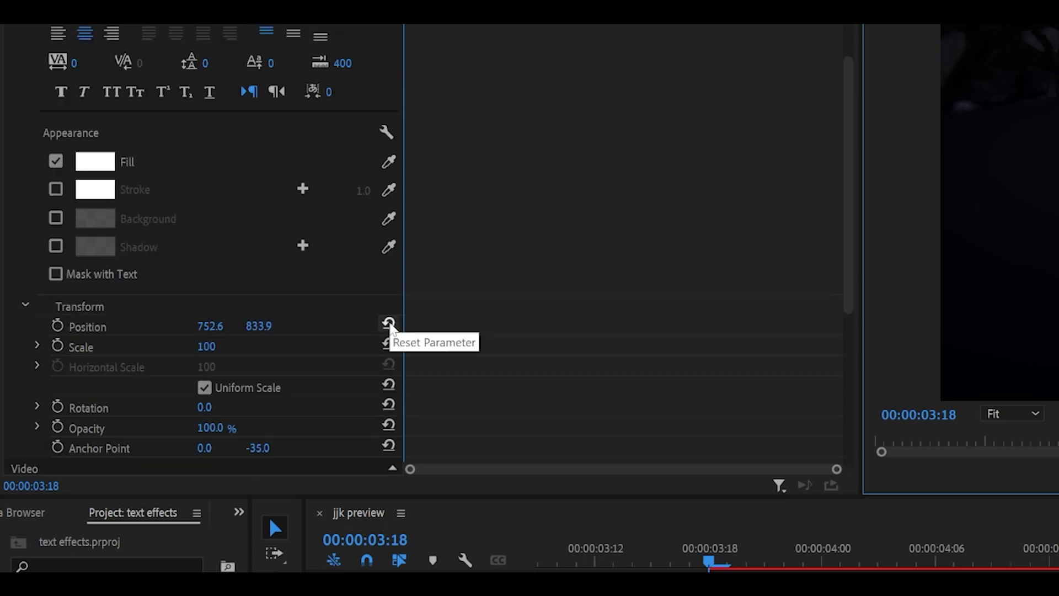
pyautogui.click(389, 323)
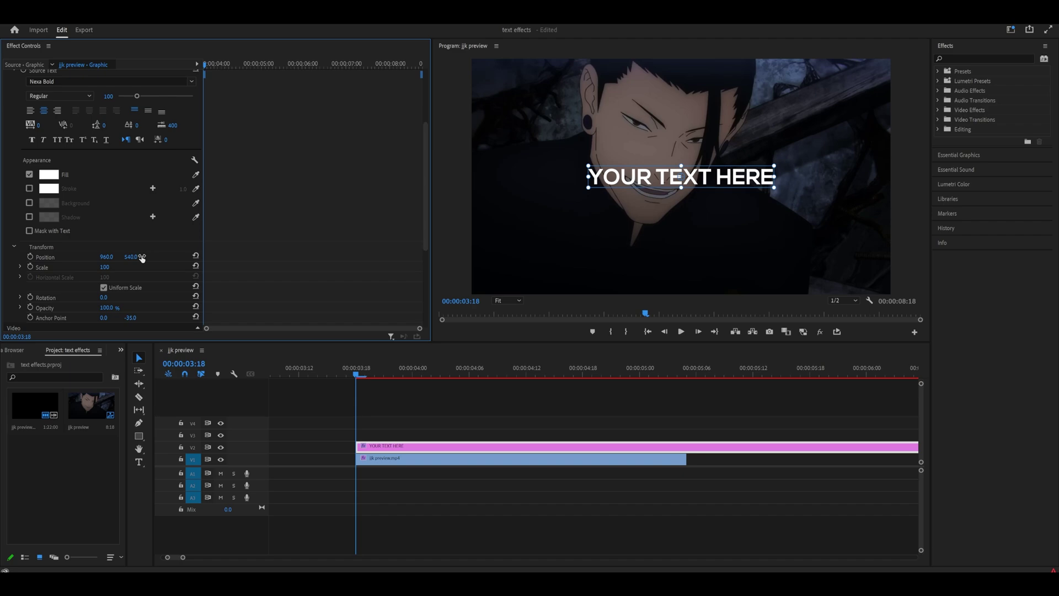
pyautogui.moveTo(681, 177); pyautogui.dragTo(680, 267)
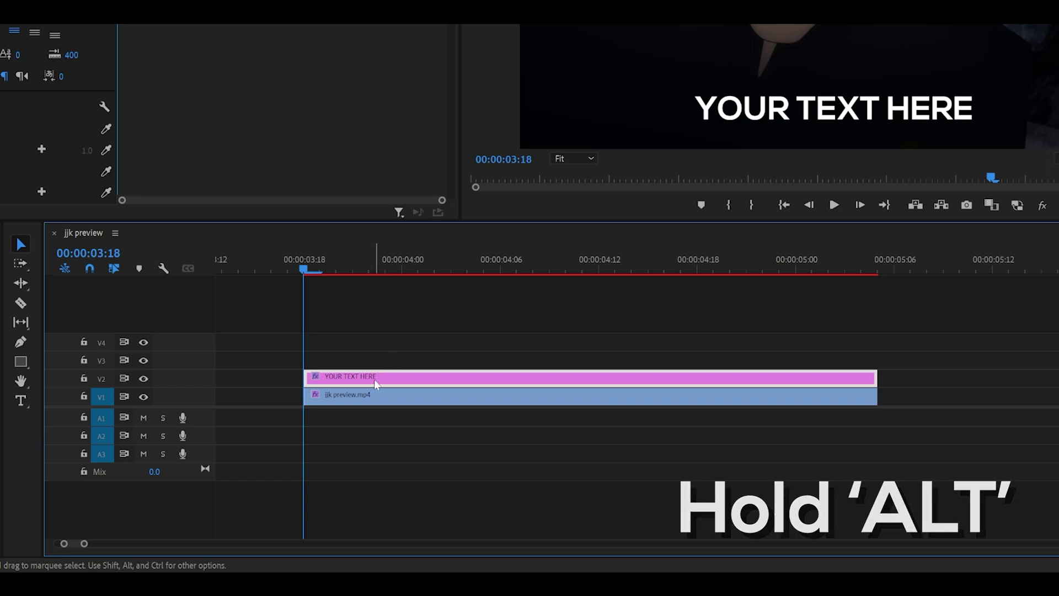
pyautogui.moveTo(374, 379); pyautogui.dragTo(405, 349)
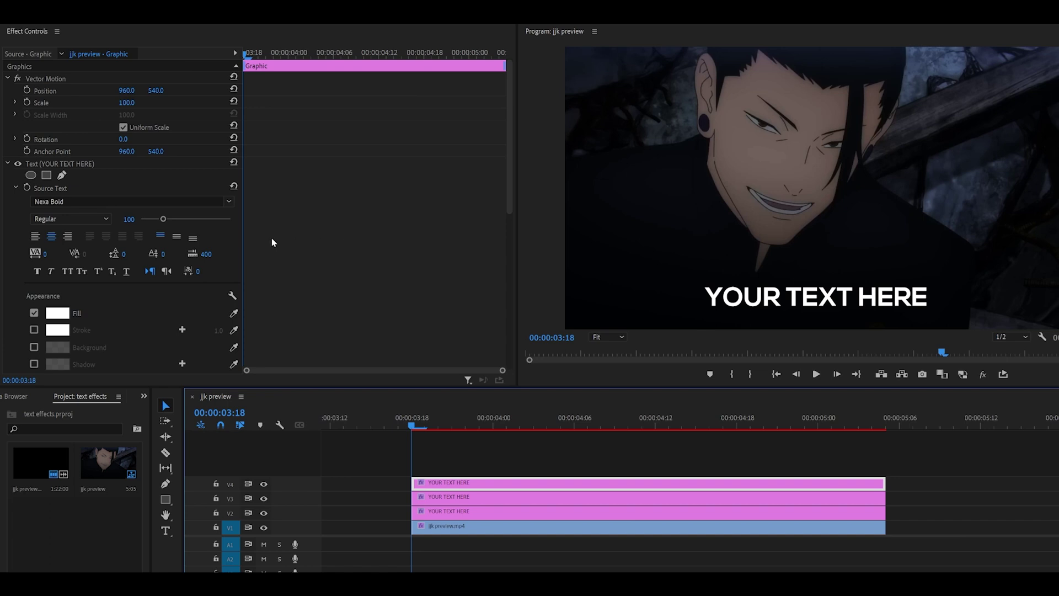
# Step: Draw a free-form mask around the word YOUR on the V4 title clip
pyautogui.scroll(-1, 271, 237)
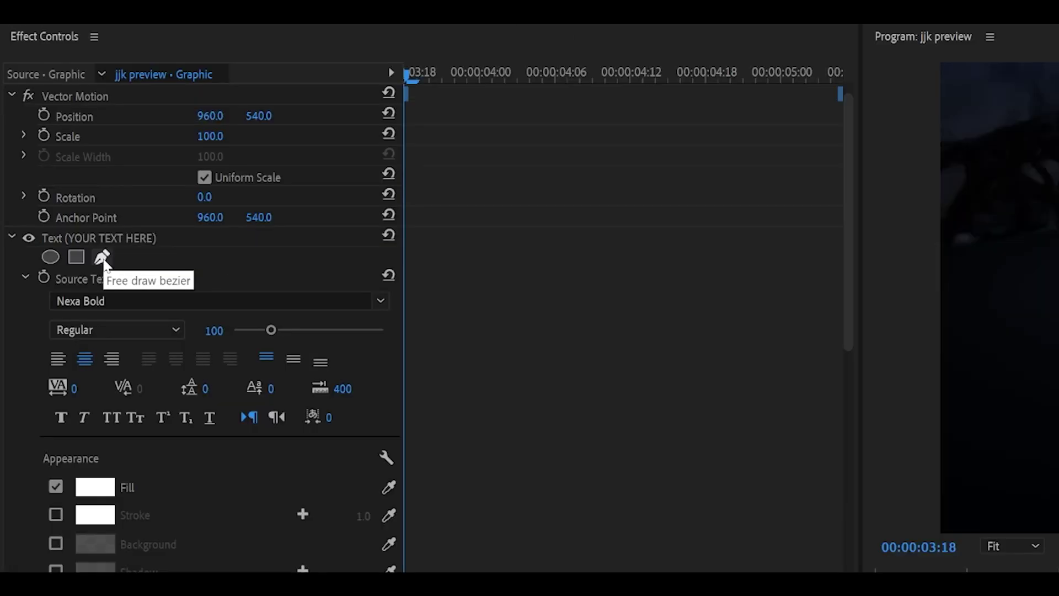
pyautogui.click(101, 257)
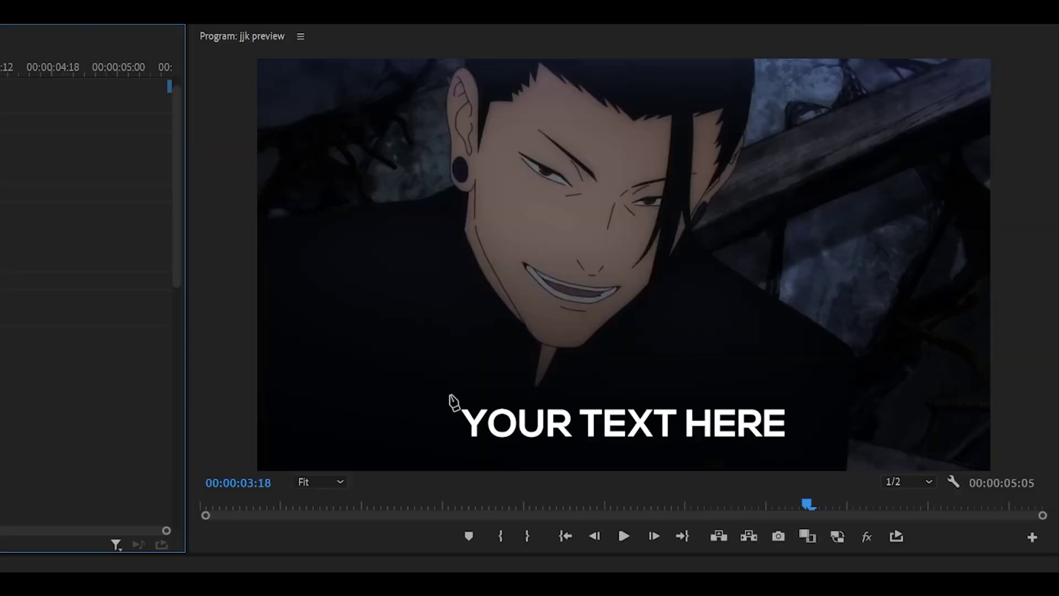
pyautogui.click(450, 395)
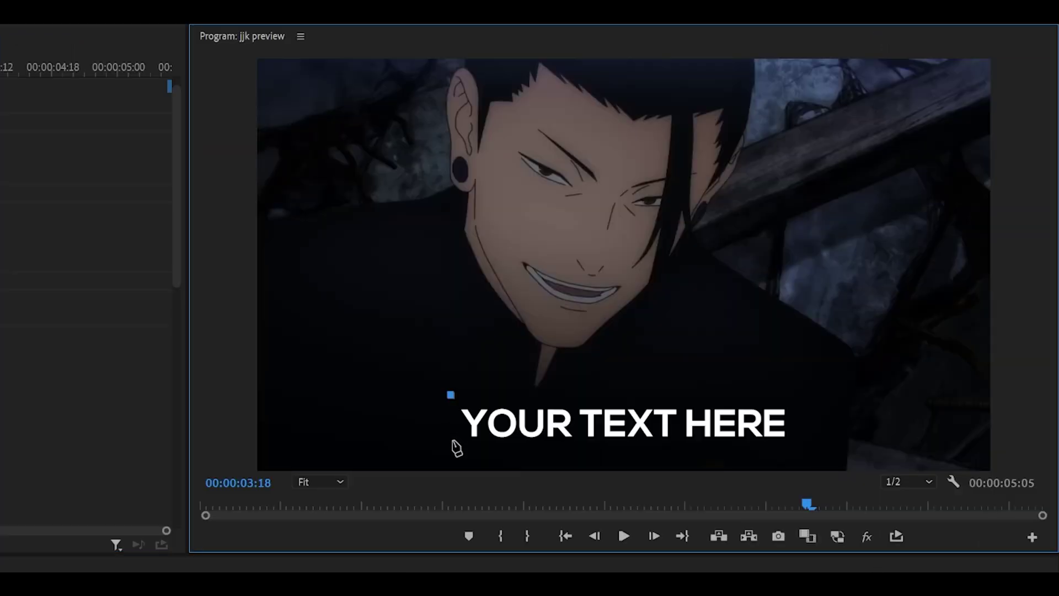
pyautogui.click(453, 448)
pyautogui.click(580, 448)
pyautogui.click(574, 390)
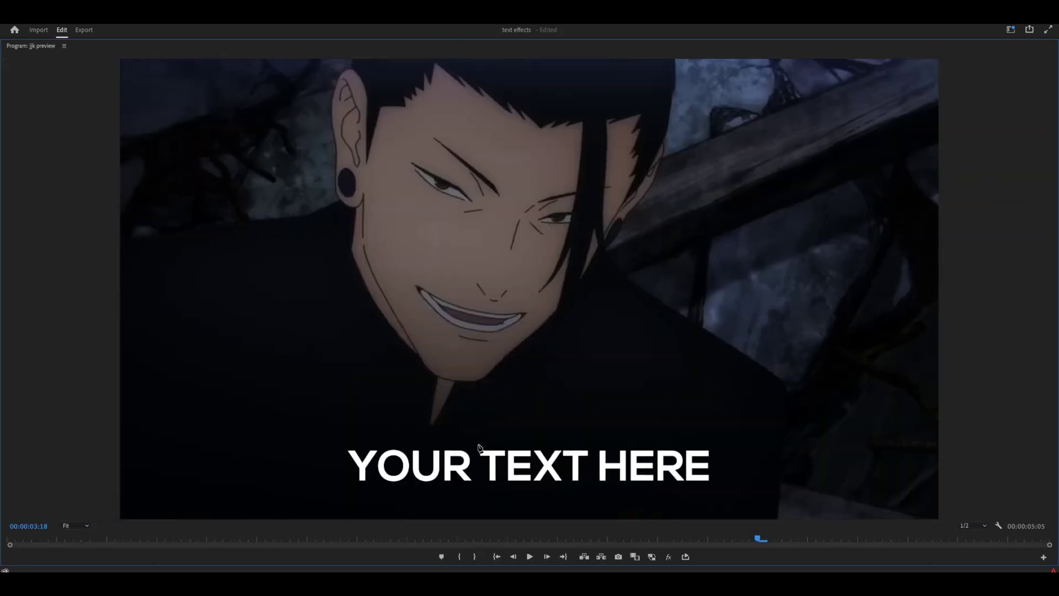
# Step: Draw a free-form mask around the word TEXT on the V3 title clip
pyautogui.click(478, 490)
pyautogui.click(587, 491)
pyautogui.click(594, 436)
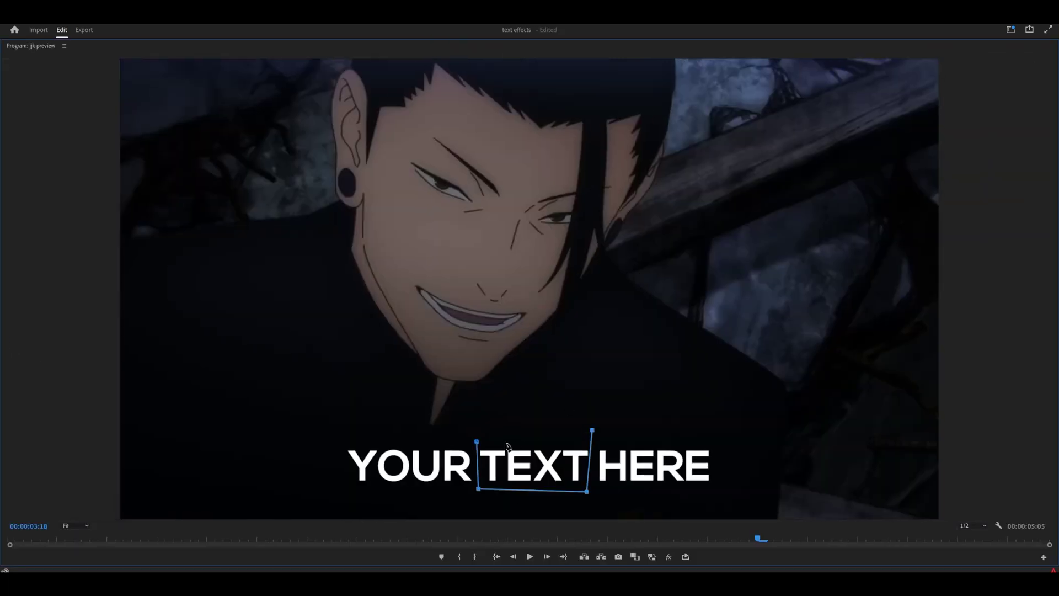
pyautogui.click(476, 442)
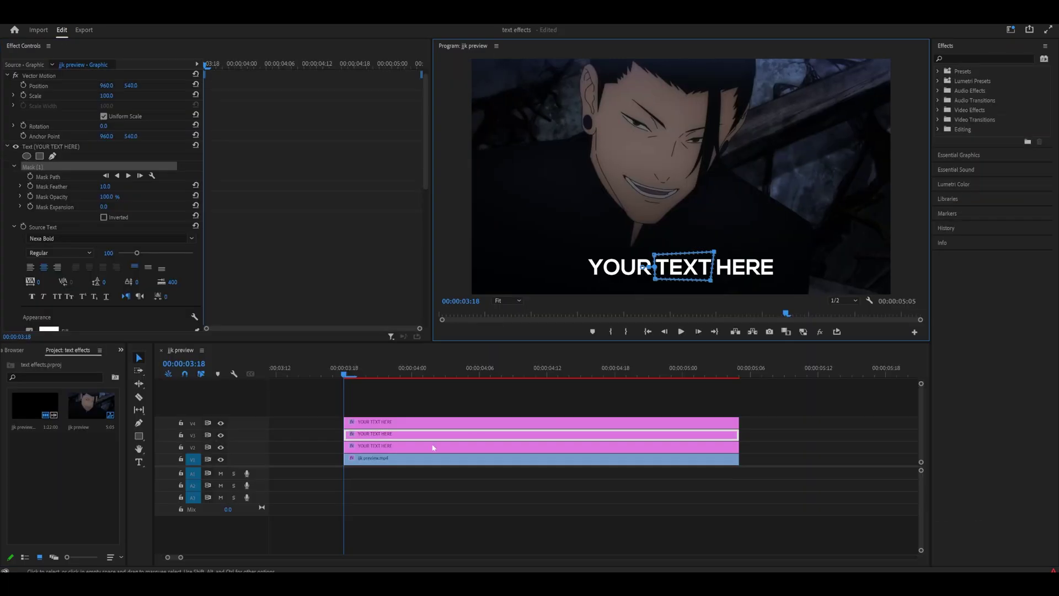
pyautogui.press('Delete')
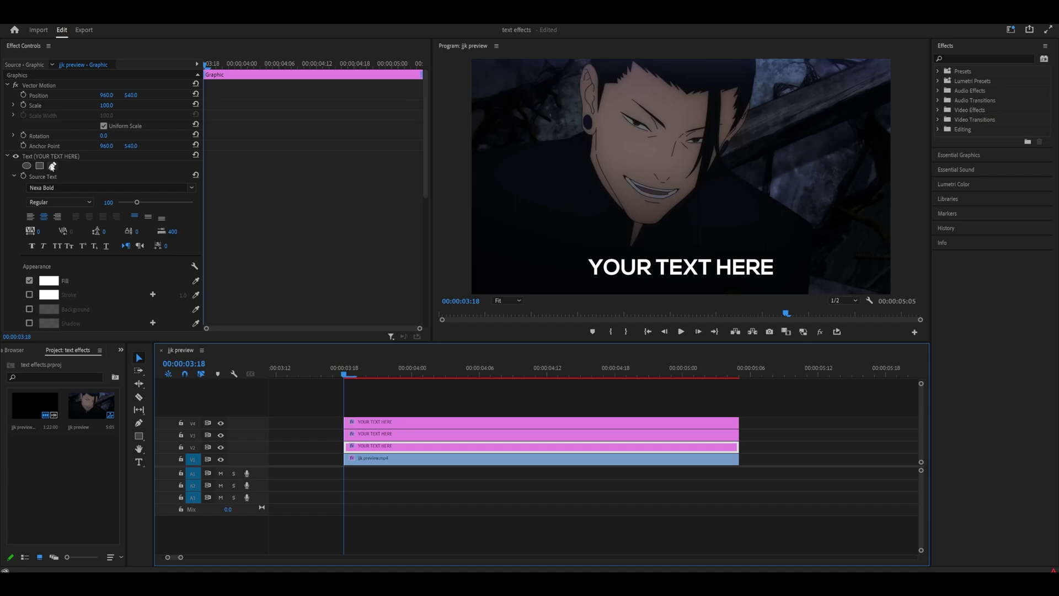
# Step: Draw a free-form mask around the word HERE on the V2 title clip
pyautogui.click(594, 439)
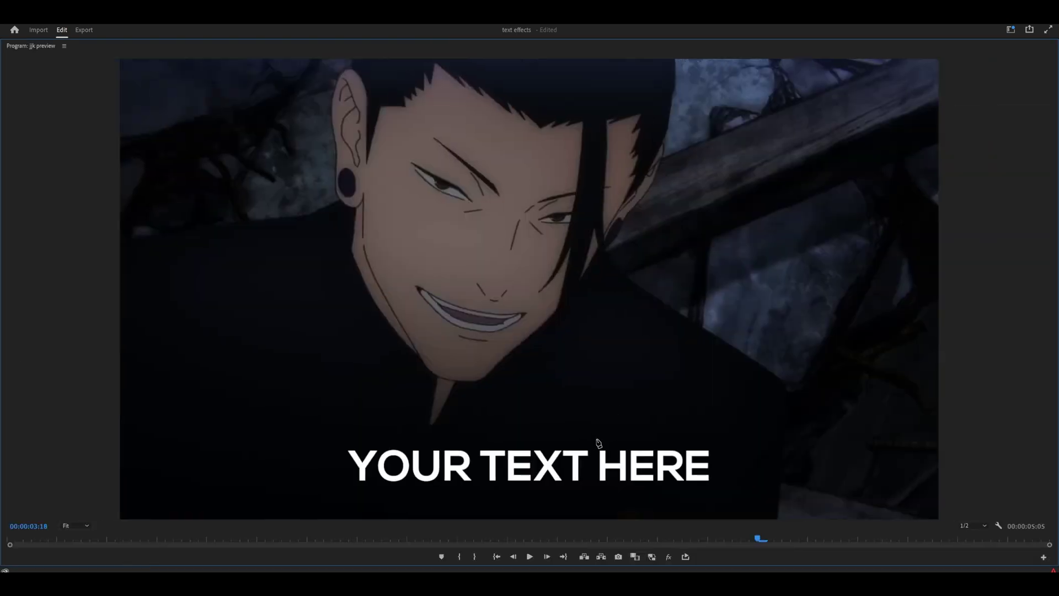
pyautogui.click(593, 489)
pyautogui.click(713, 490)
pyautogui.click(712, 440)
pyautogui.click(595, 439)
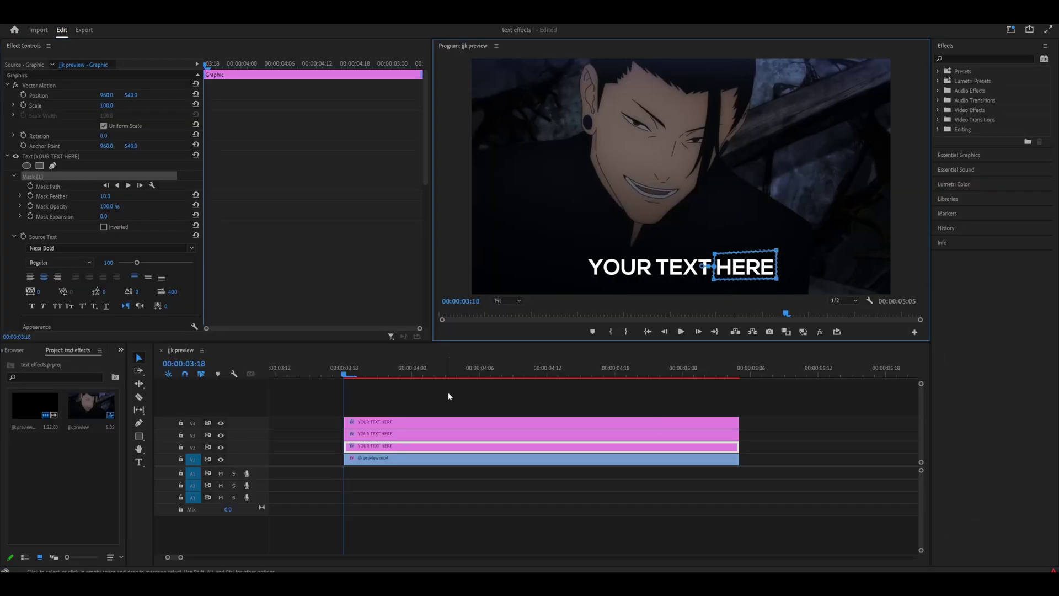
# Step: Hide and show tracks V4 and V3 in turn to check which word each mask isolates
pyautogui.click(409, 394)
pyautogui.click(222, 423)
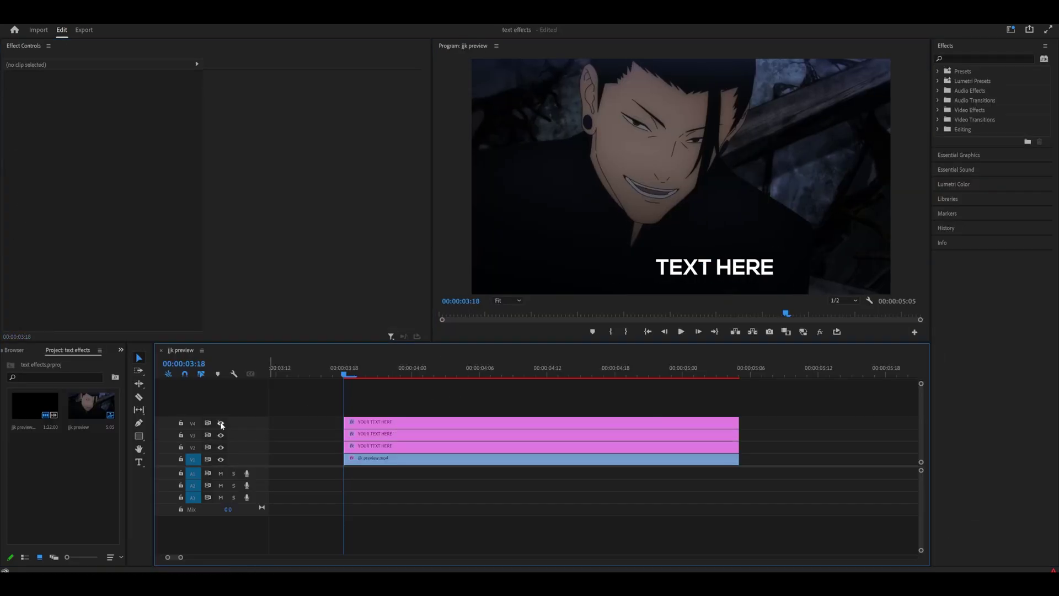
pyautogui.click(221, 423)
pyautogui.click(221, 436)
pyautogui.click(221, 435)
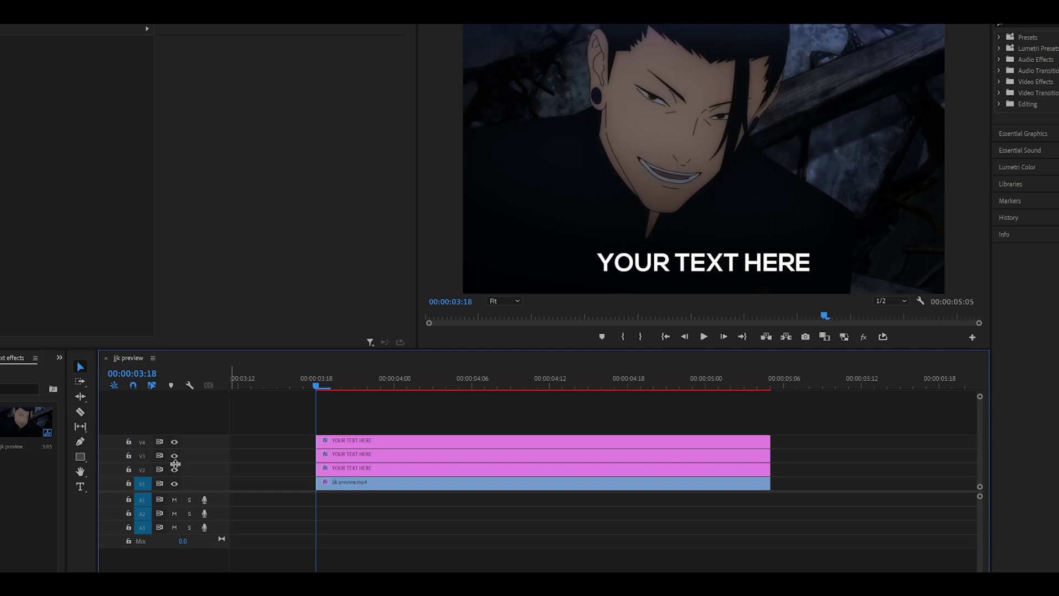
# Step: Stagger the words by trimming the V3 title clip to start at 00:00:04:04 and the V2 clip at 00:00:04:14
pyautogui.click(386, 441)
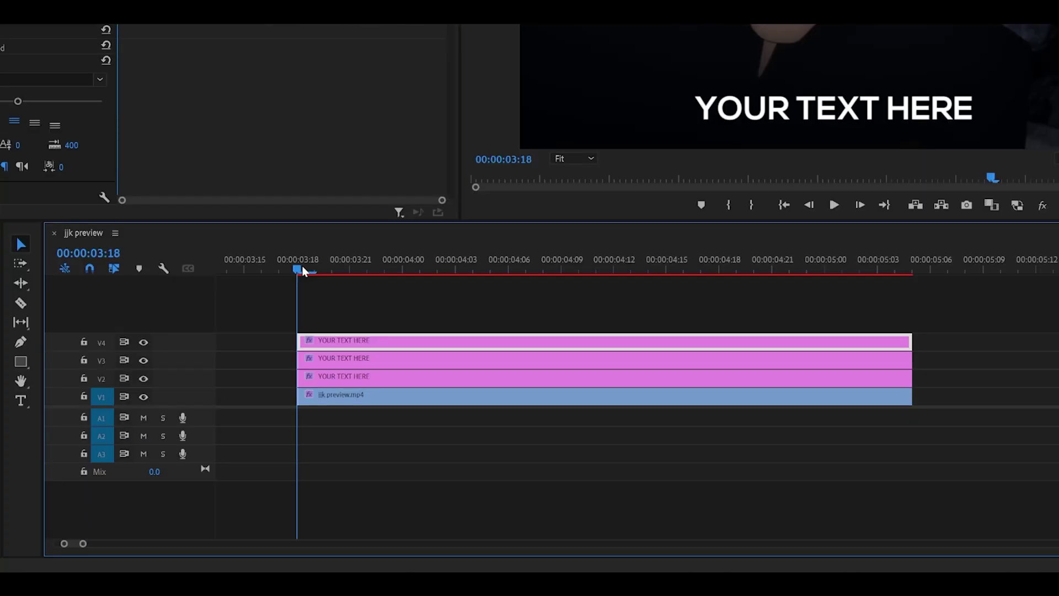
pyautogui.moveTo(333, 270); pyautogui.dragTo(485, 278)
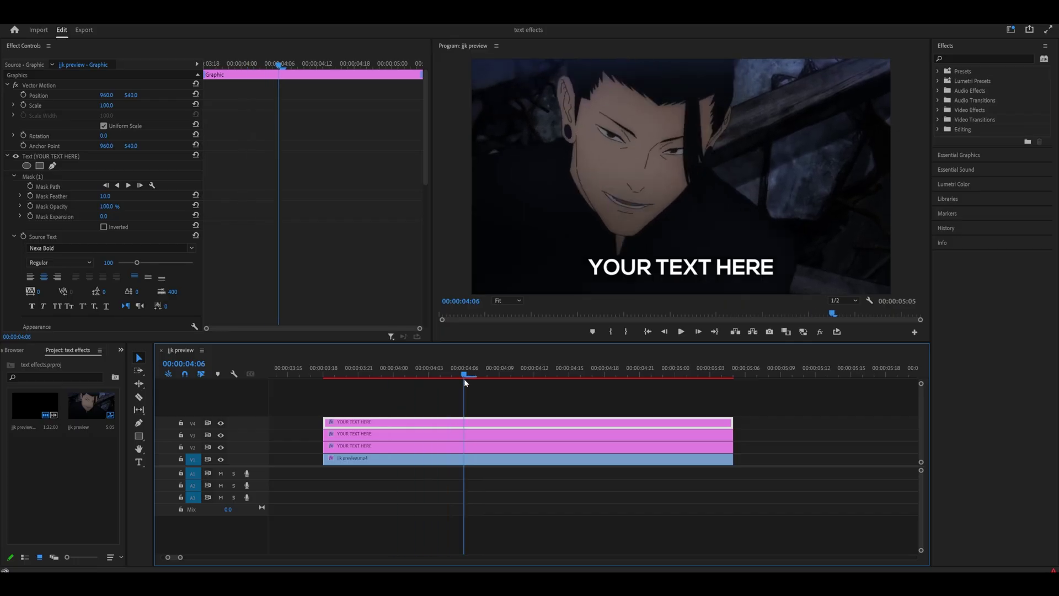
pyautogui.moveTo(448, 379); pyautogui.dragTo(316, 394)
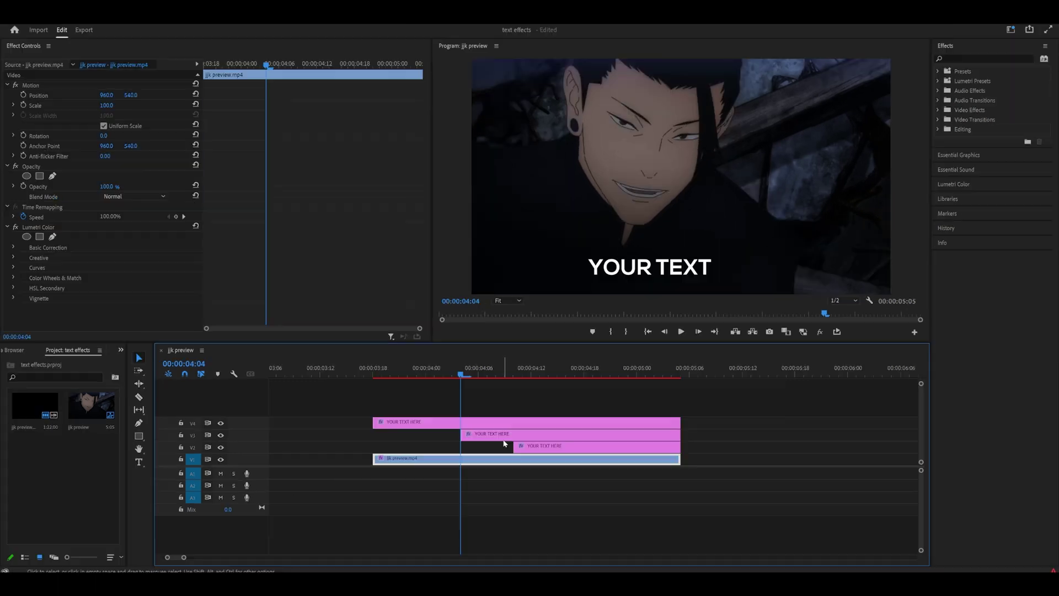
pyautogui.press('space')
pyautogui.moveTo(515, 446); pyautogui.dragTo(549, 445)
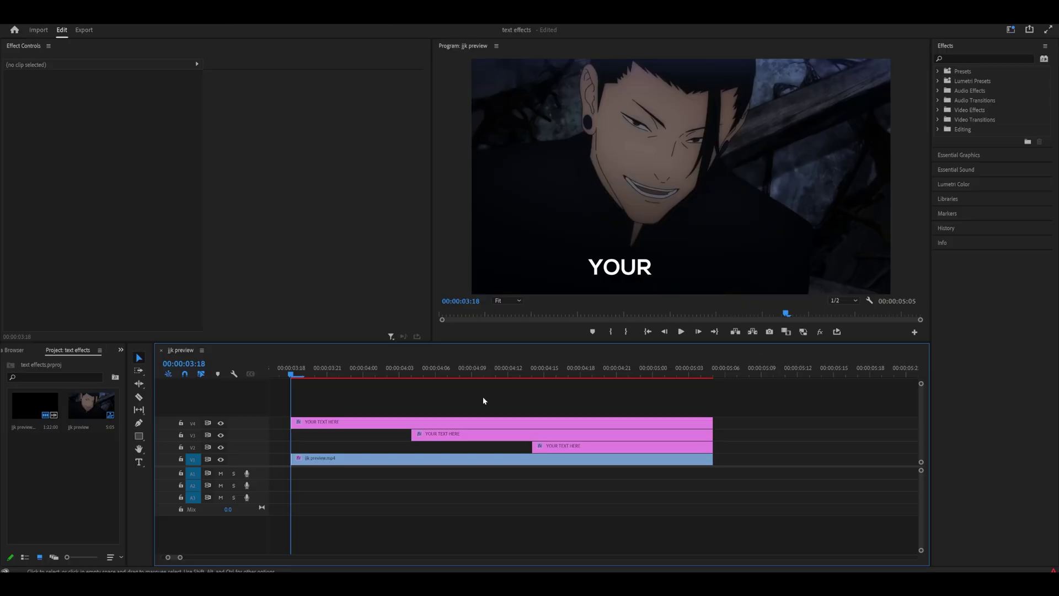
pyautogui.press('space')
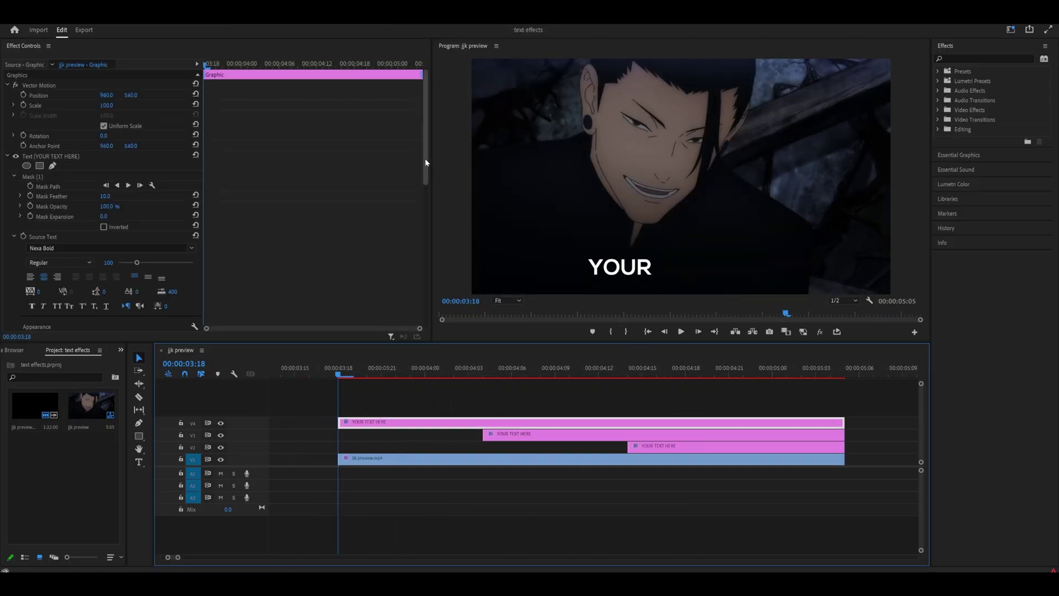
# Step: Enable opacity keyframing on the V4 title clip and set its opacity to 0% at 00:00:03:18
pyautogui.moveTo(424, 151); pyautogui.dragTo(411, 315)
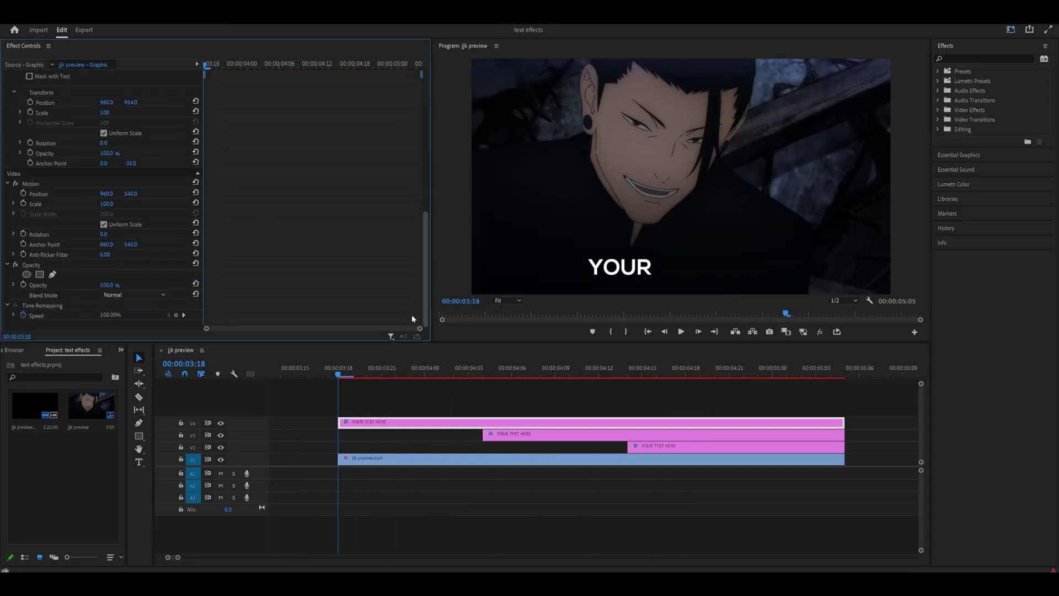
pyautogui.scroll(-1, 372, 422)
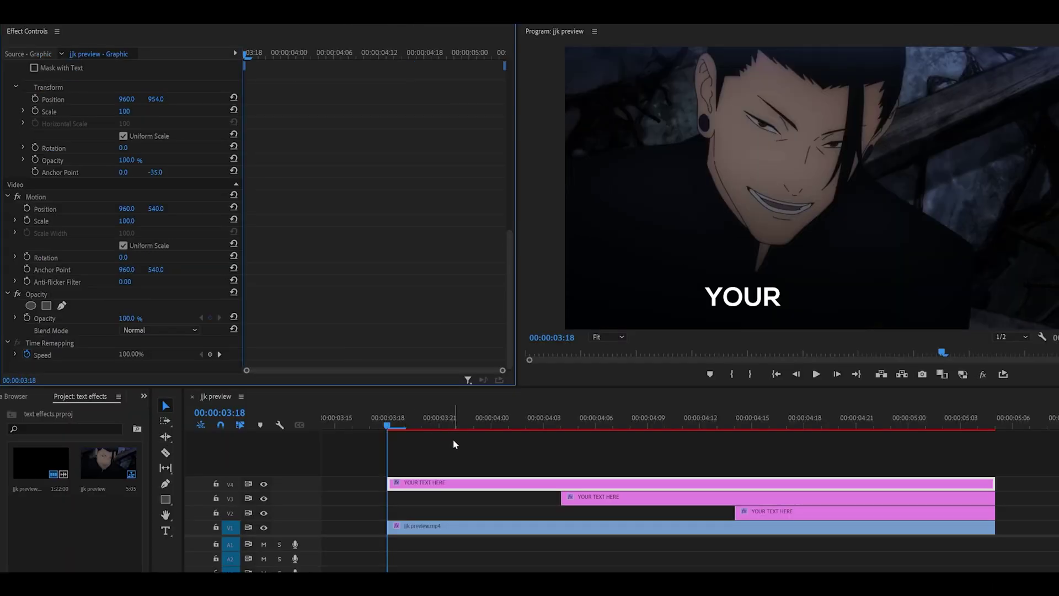
pyautogui.click(27, 318)
pyautogui.click(127, 318)
pyautogui.write('0')
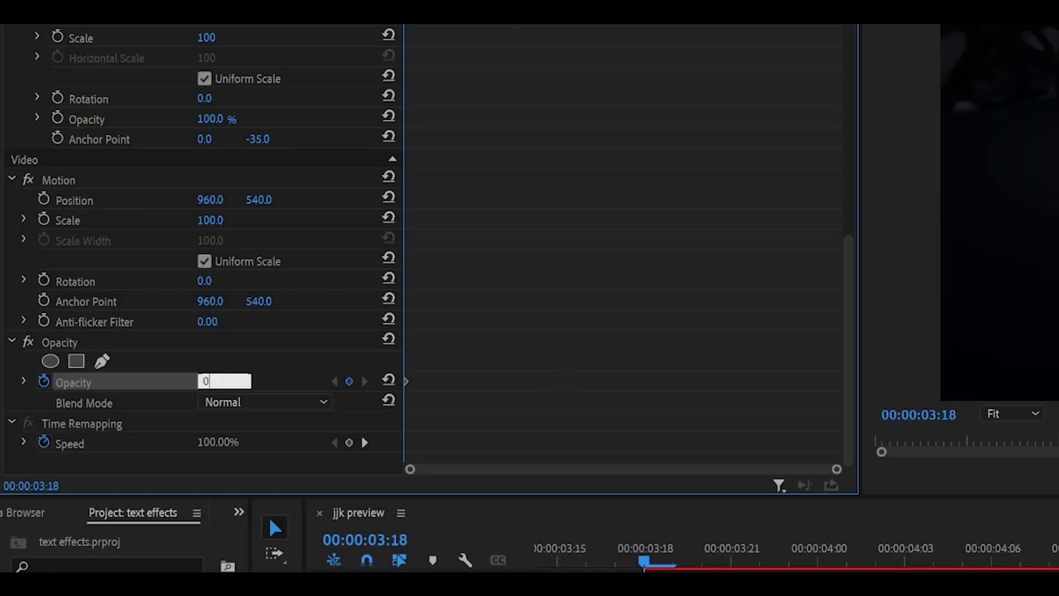
pyautogui.press('Return')
# Step: Set the V4 title clip's opacity to 100% at 00:00:04:04 and play back the fade-in
pyautogui.moveTo(395, 424); pyautogui.dragTo(564, 440)
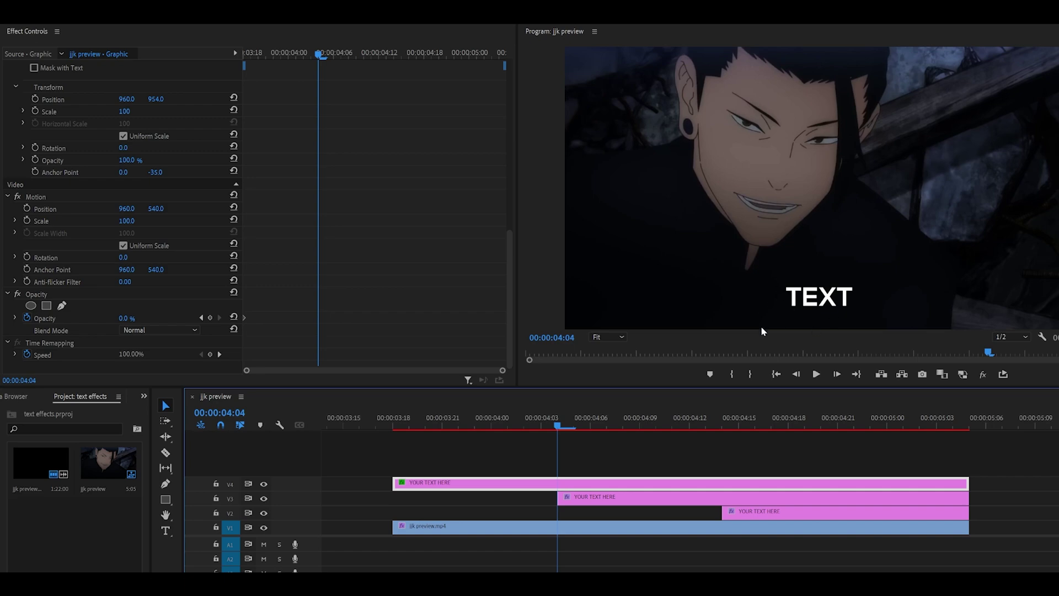
pyautogui.click(127, 318)
pyautogui.write('100')
pyautogui.press('Return')
pyautogui.click(403, 421)
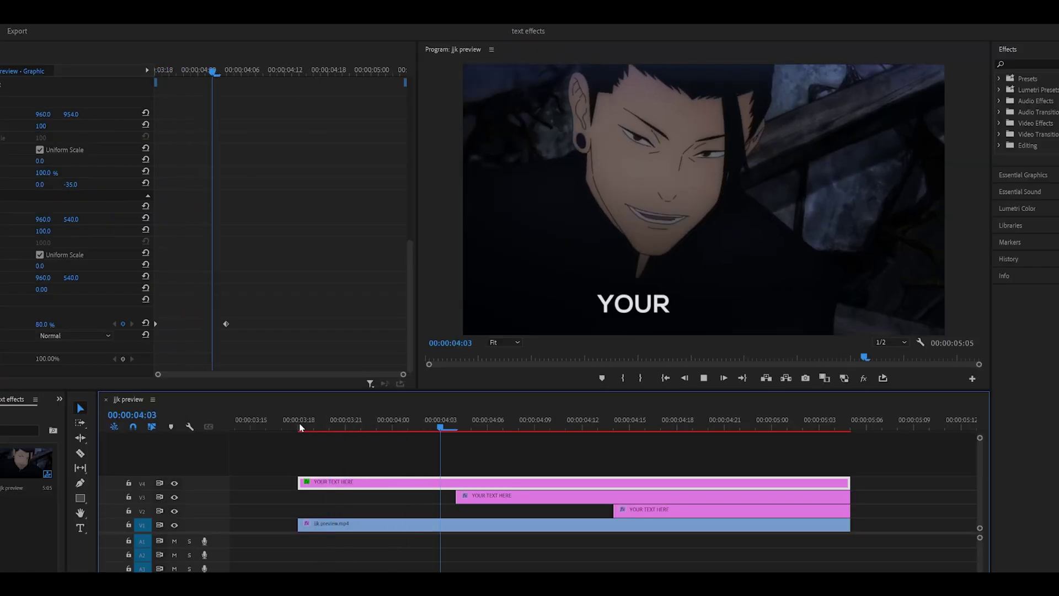
pyautogui.press('space')
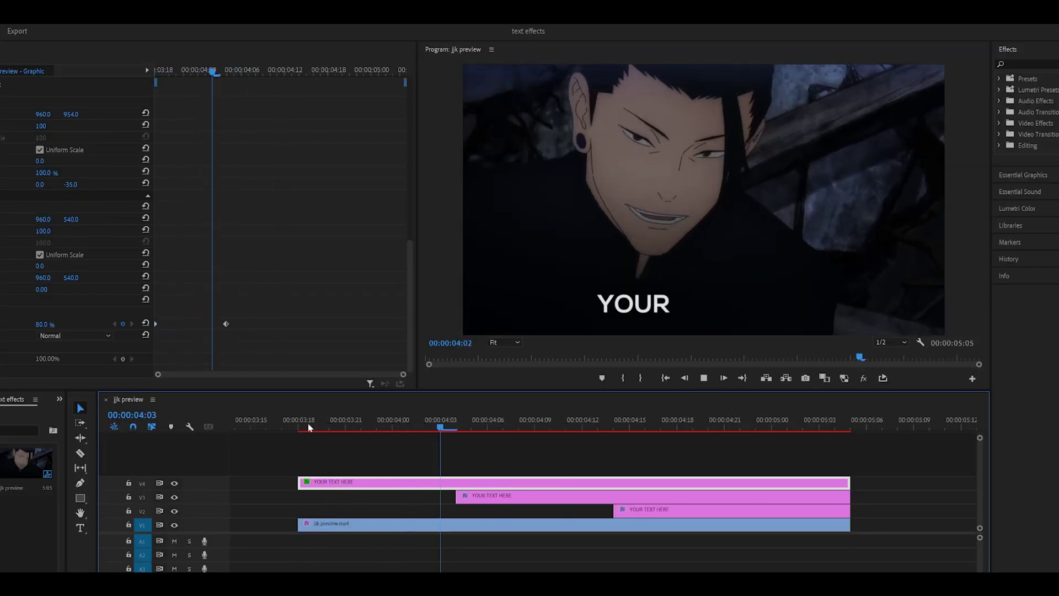
# Step: Set the V3 title clip's opacity to 0% and keyframe it at 00:00:04:04
pyautogui.click(457, 425)
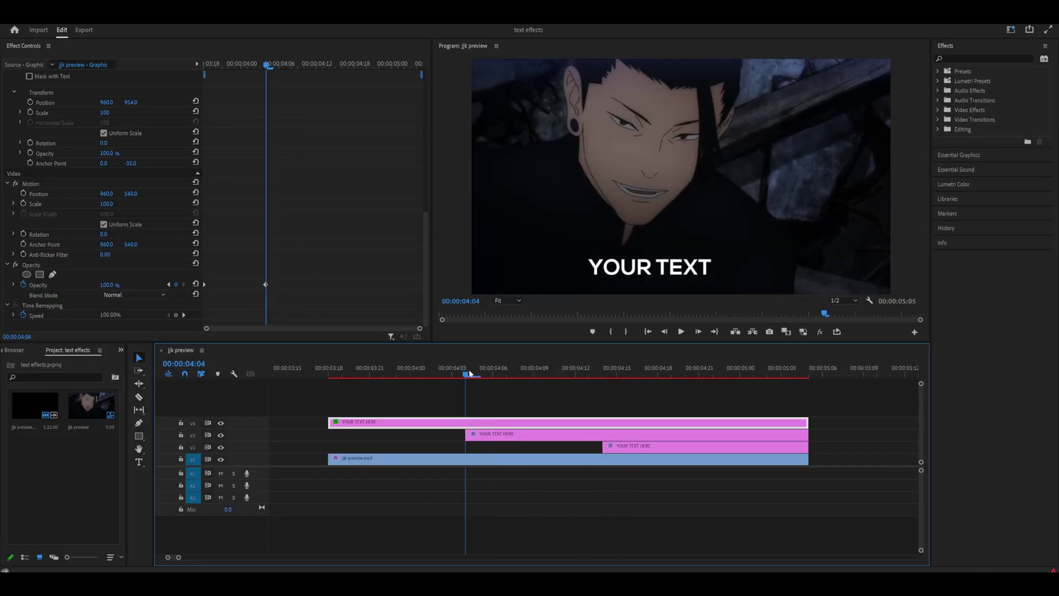
pyautogui.click(492, 499)
pyautogui.scroll(-10, 296, 253)
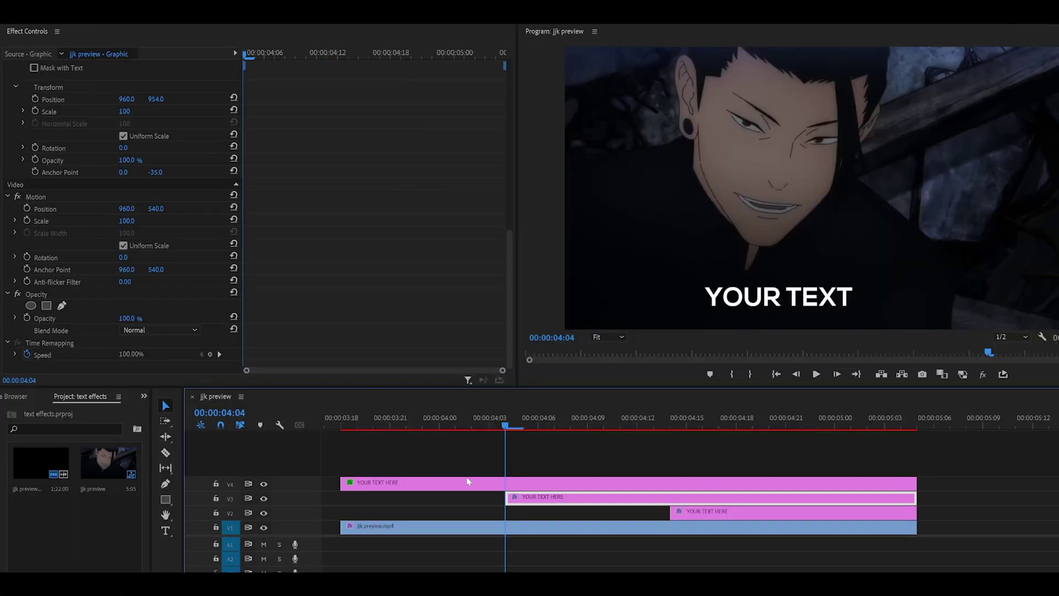
pyautogui.click(145, 318)
pyautogui.write('0')
pyautogui.press('Return')
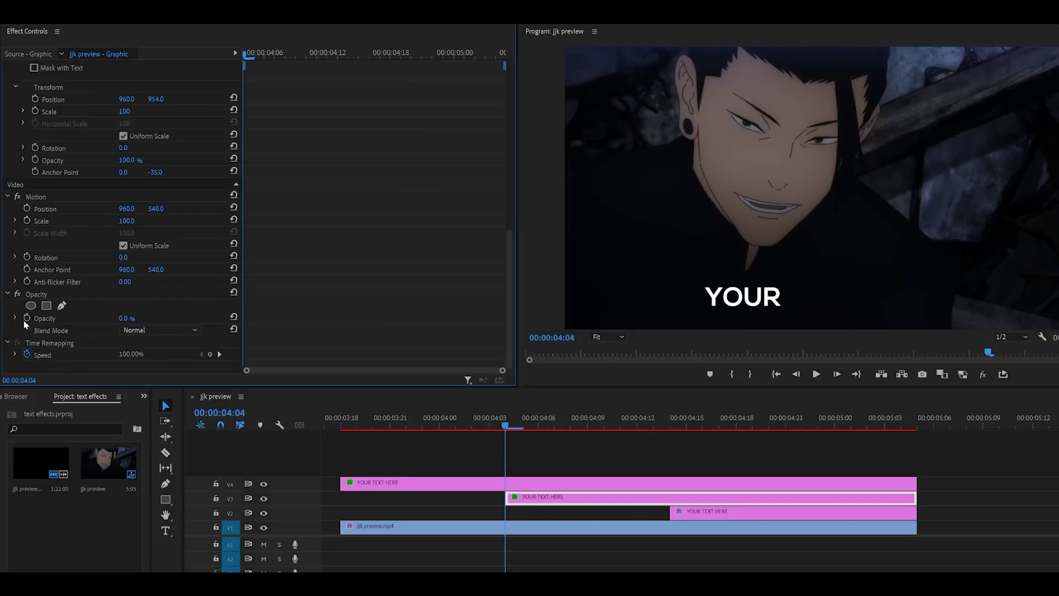
pyautogui.click(26, 318)
# Step: Reset the V3 title clip's opacity to its default at 00:00:04:14
pyautogui.click(349, 283)
pyautogui.click(652, 425)
pyautogui.click(670, 426)
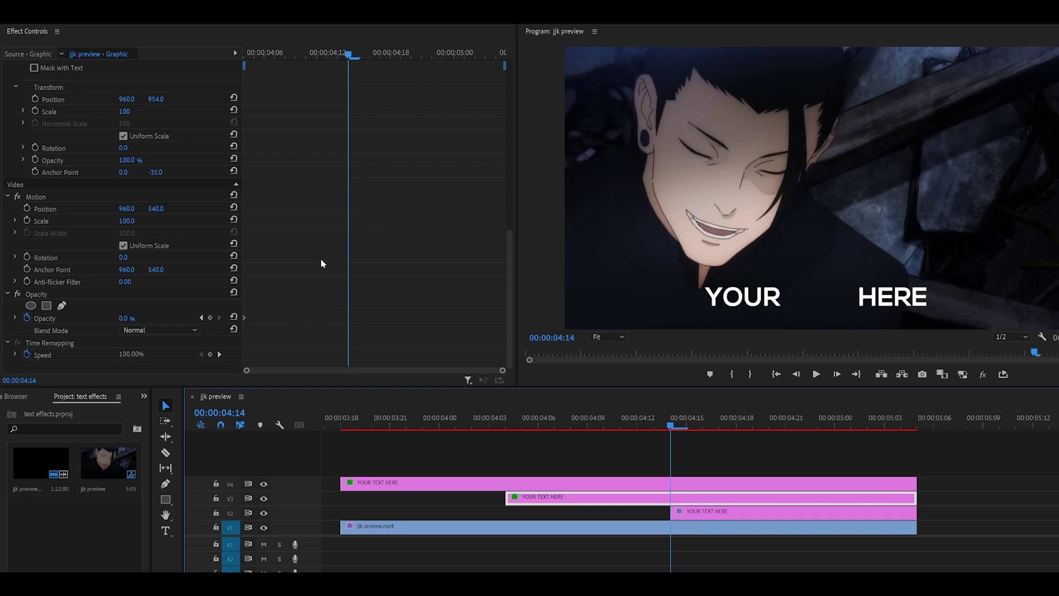
pyautogui.click(233, 317)
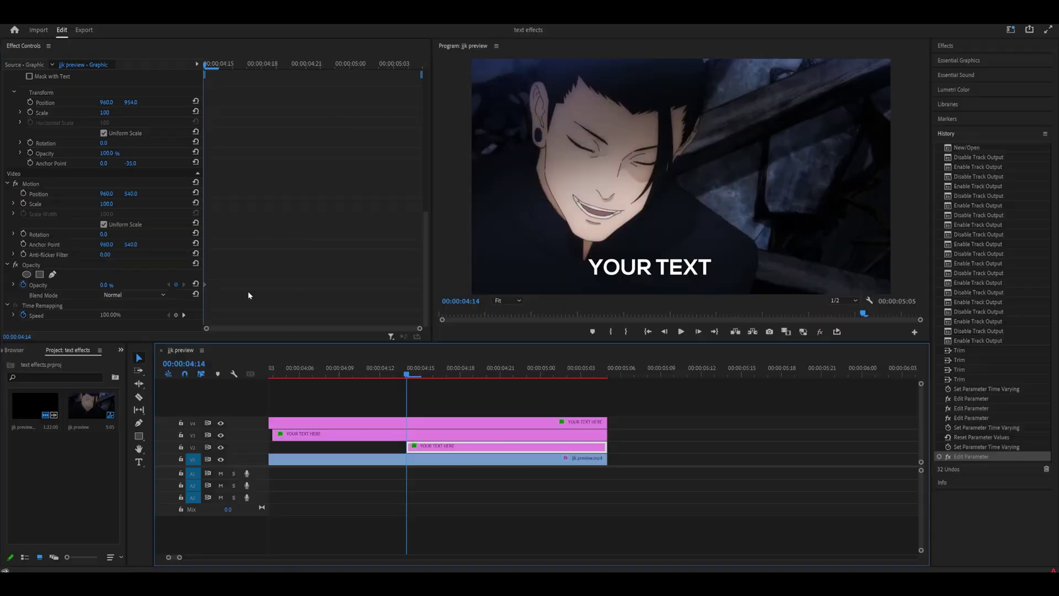
# Step: Reset the V2 title clip's opacity to its default at 00:00:05:04 and play back the word fade-ins
pyautogui.click(596, 374)
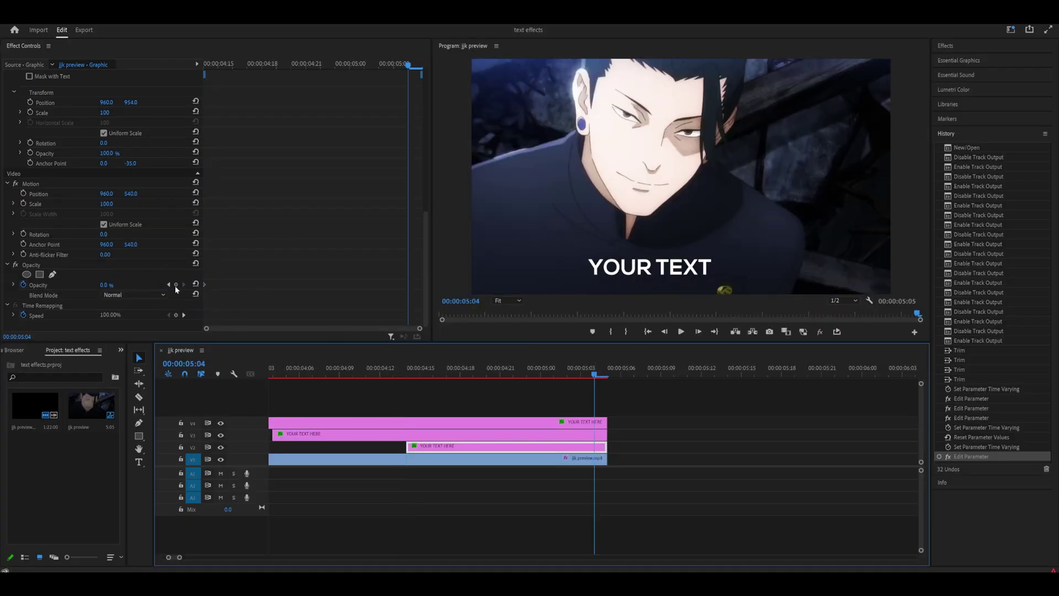
pyautogui.click(196, 285)
pyautogui.click(332, 383)
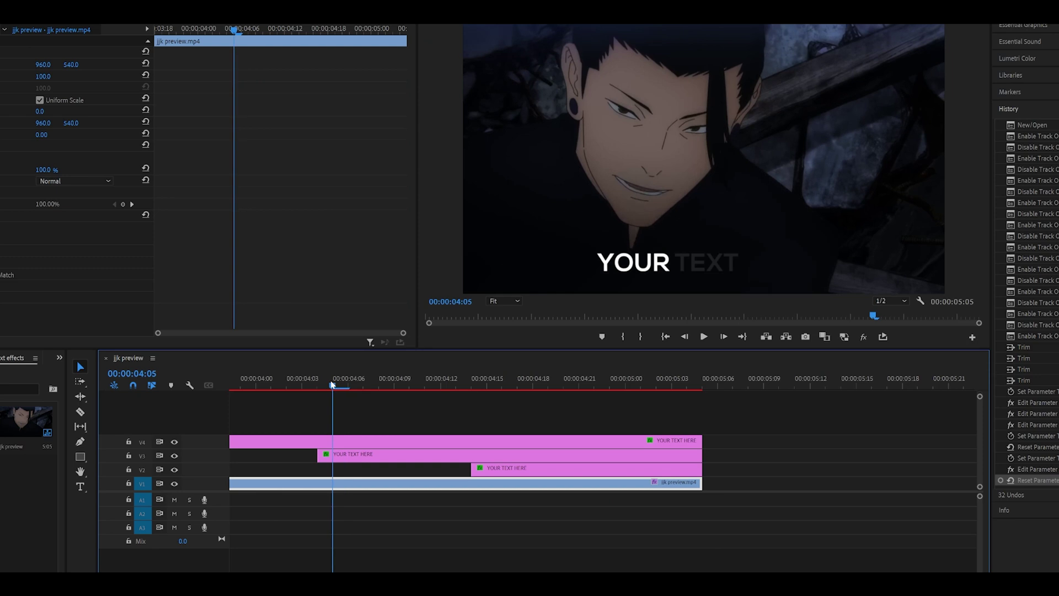
pyautogui.press('space')
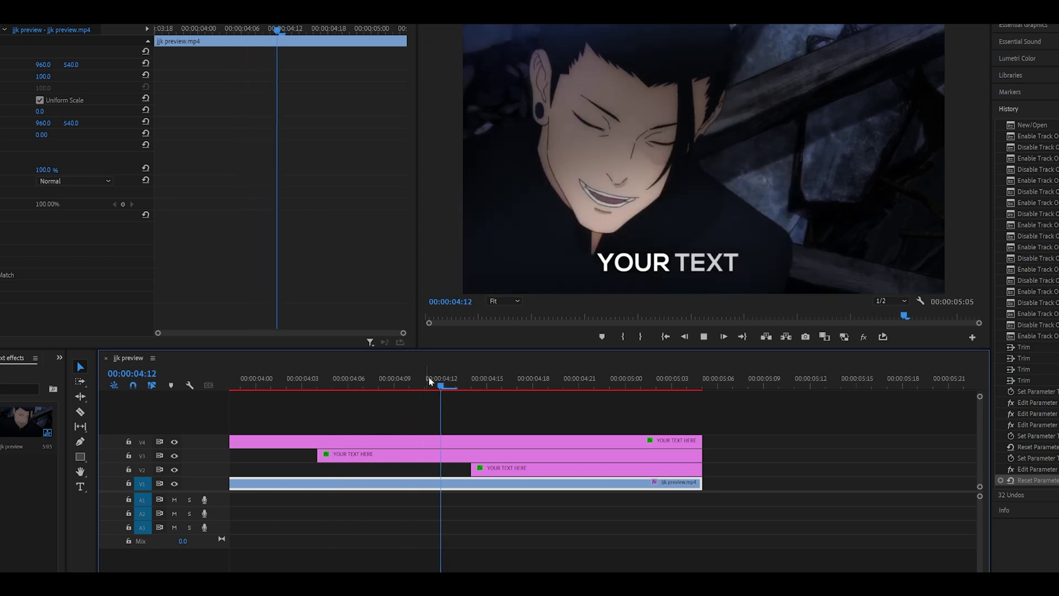
pyautogui.click(473, 382)
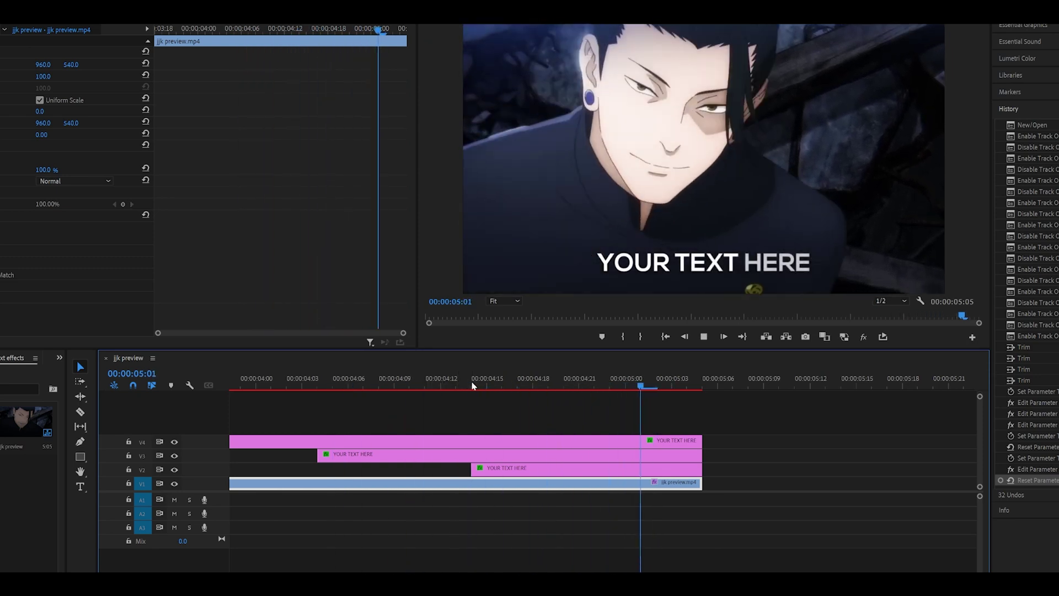
pyautogui.click(471, 385)
pyautogui.press('space')
pyautogui.click(472, 385)
pyautogui.press('space')
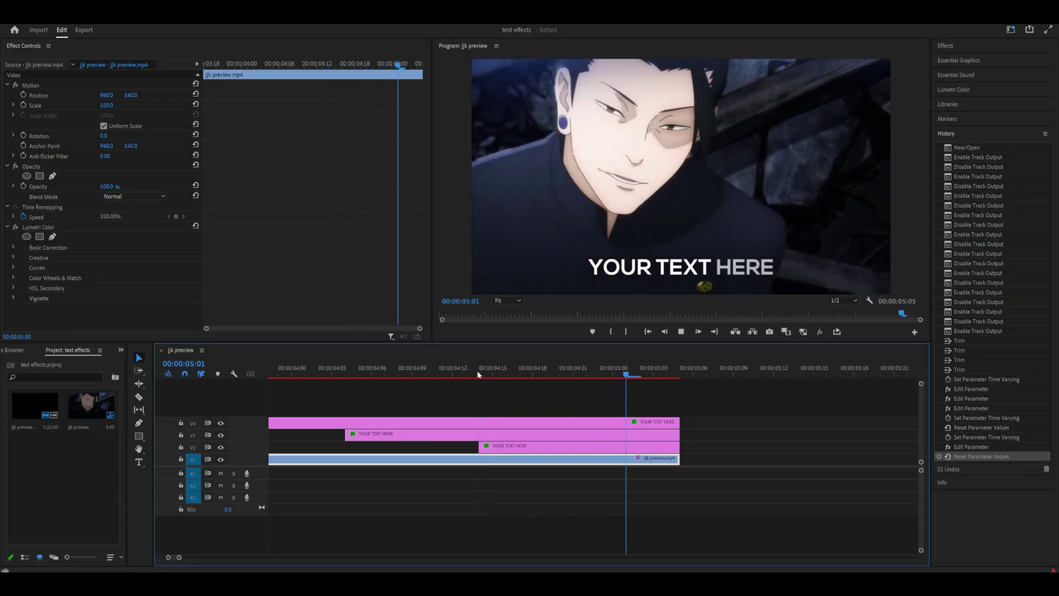
# Step: Move the V2 title clip's second opacity keyframe to 00:00:05:00 and play back the title animation
pyautogui.moveTo(472, 385)
pyautogui.mouseDown()
pyautogui.moveTo(535, 387)
pyautogui.moveTo(479, 379)
pyautogui.mouseUp()
pyautogui.click(508, 449)
pyautogui.scroll(-5, 290, 231)
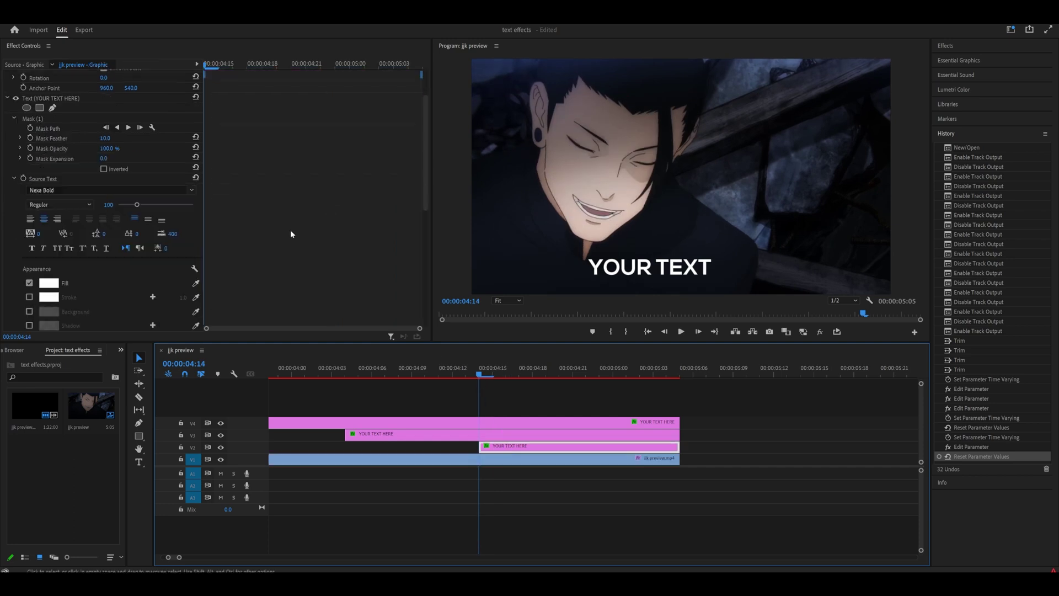
pyautogui.scroll(-5, 291, 230)
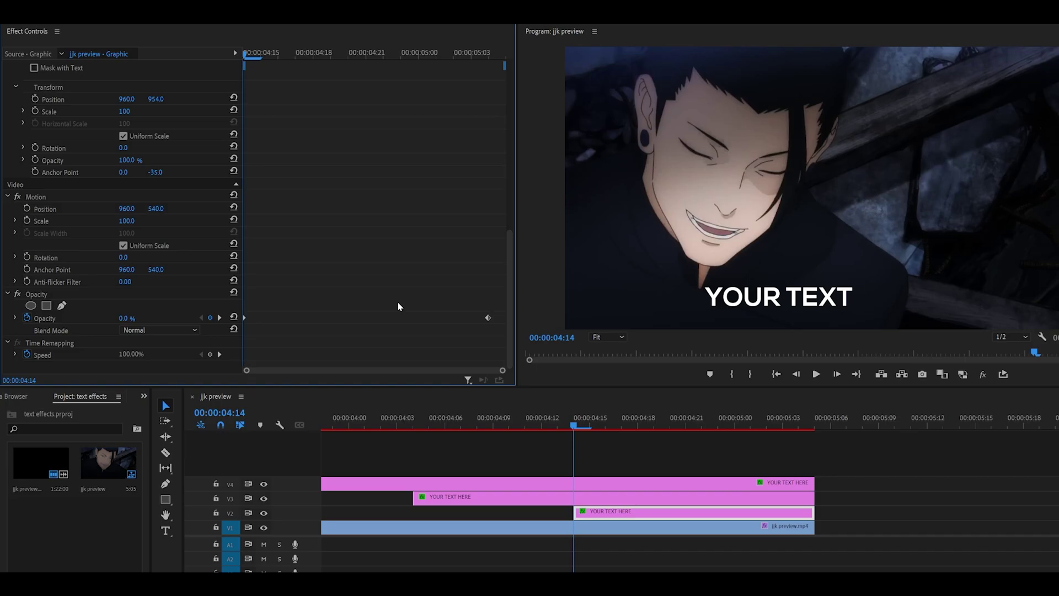
pyautogui.hotkey('shift', 'Right')
pyautogui.hotkey('shift', 'Right')
pyautogui.moveTo(488, 318); pyautogui.dragTo(438, 318)
pyautogui.moveTo(726, 382); pyautogui.dragTo(696, 382)
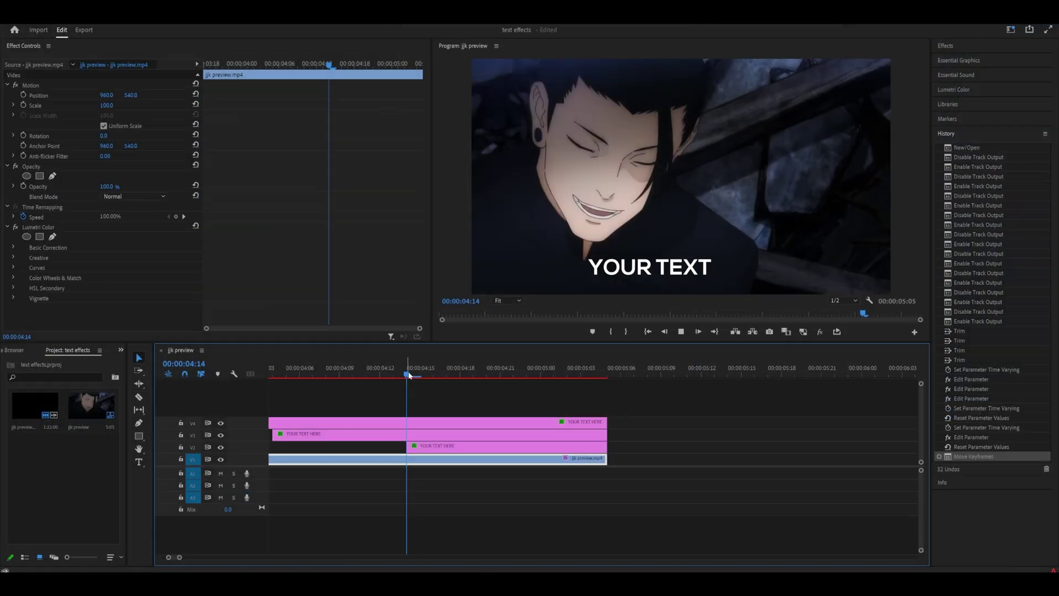
pyautogui.press('space')
pyautogui.moveTo(408, 374); pyautogui.dragTo(551, 390)
pyautogui.press('space')
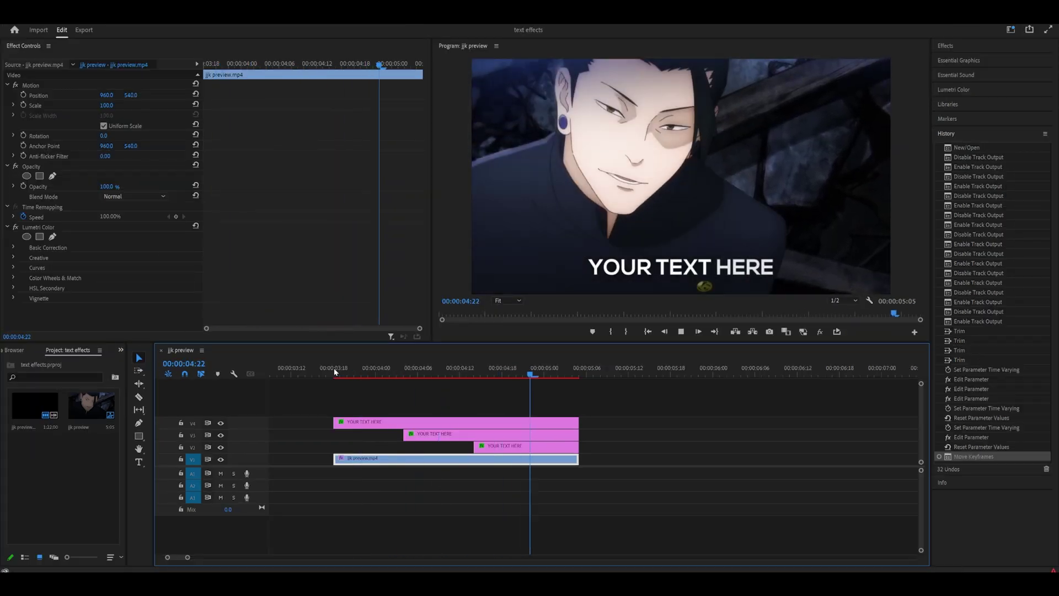
pyautogui.click(334, 372)
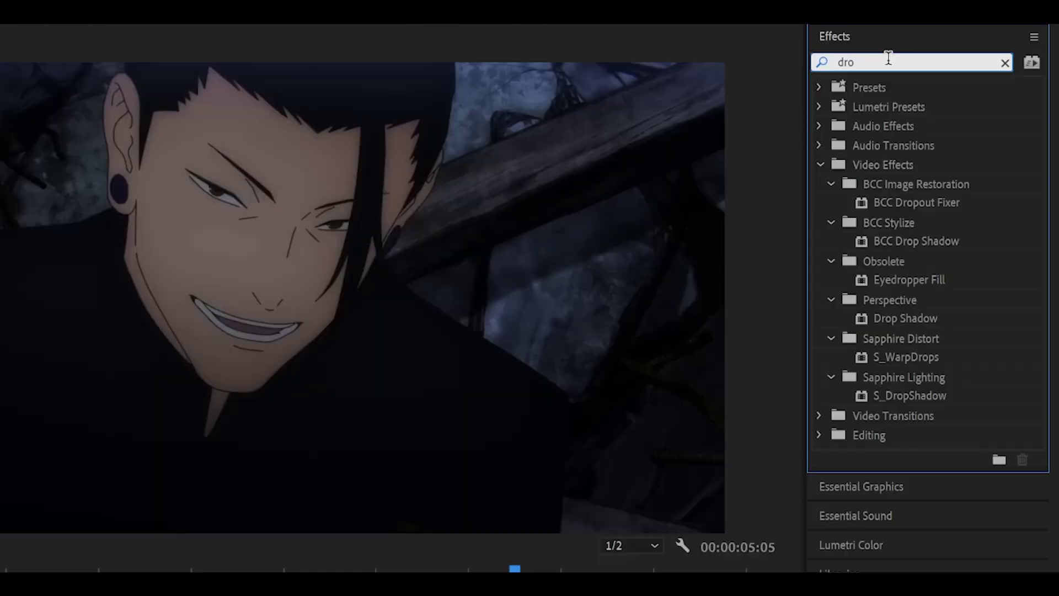
# Step: Apply the Drop Shadow effect to the V4 title clip and set the shadow's opacity to 100%
pyautogui.write('p s')
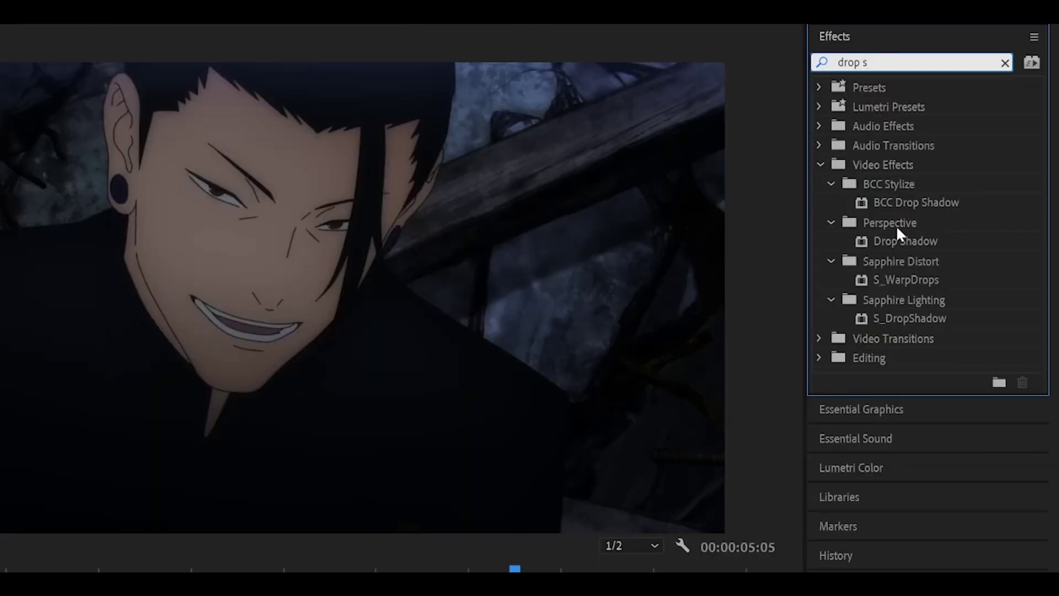
pyautogui.moveTo(908, 242); pyautogui.dragTo(418, 345)
pyautogui.moveTo(418, 346); pyautogui.dragTo(417, 344)
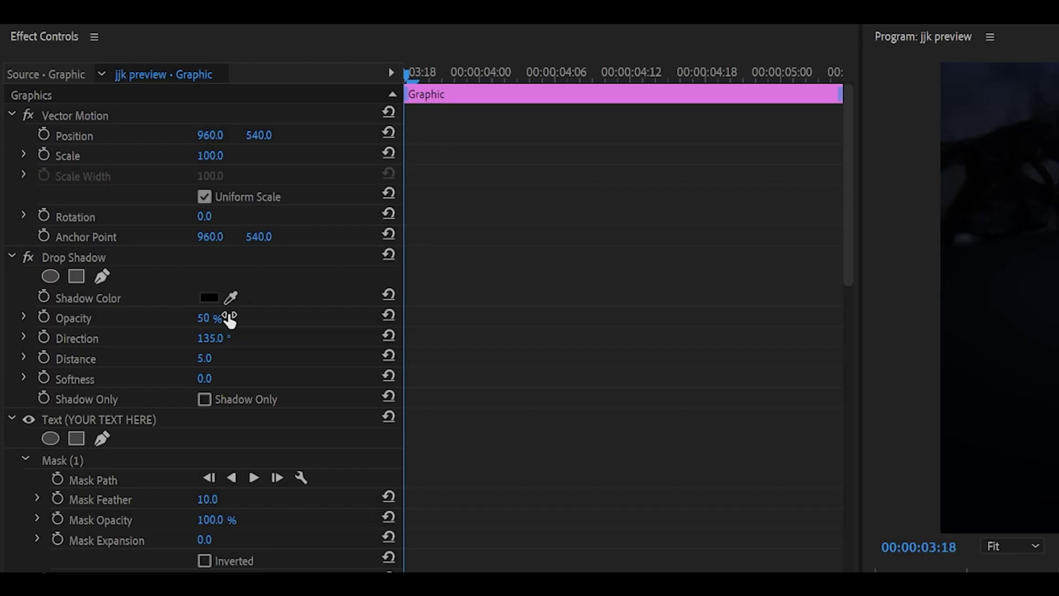
pyautogui.moveTo(229, 320); pyautogui.dragTo(257, 320)
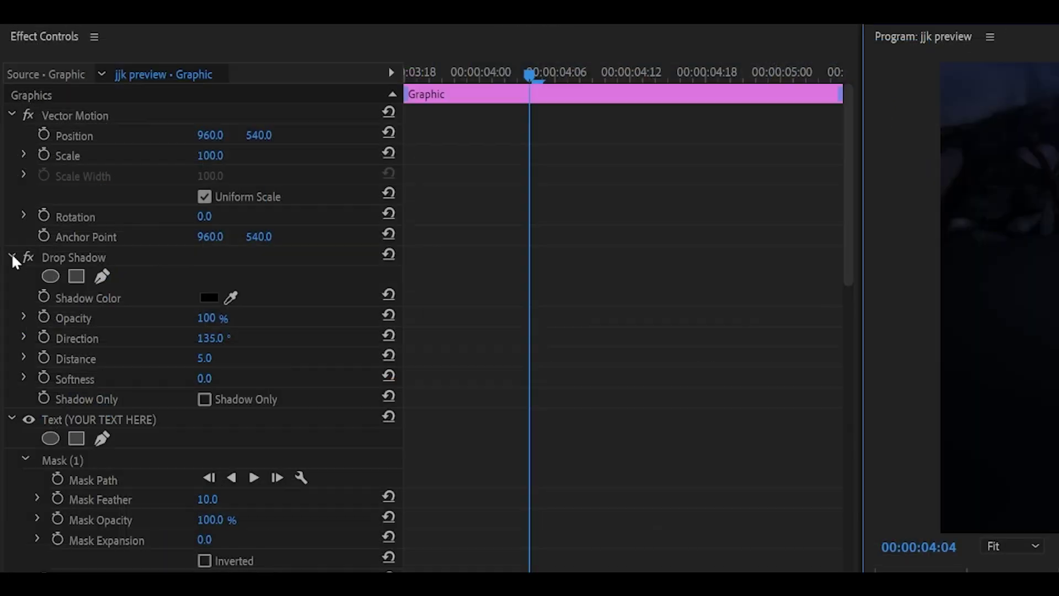
pyautogui.click(10, 254)
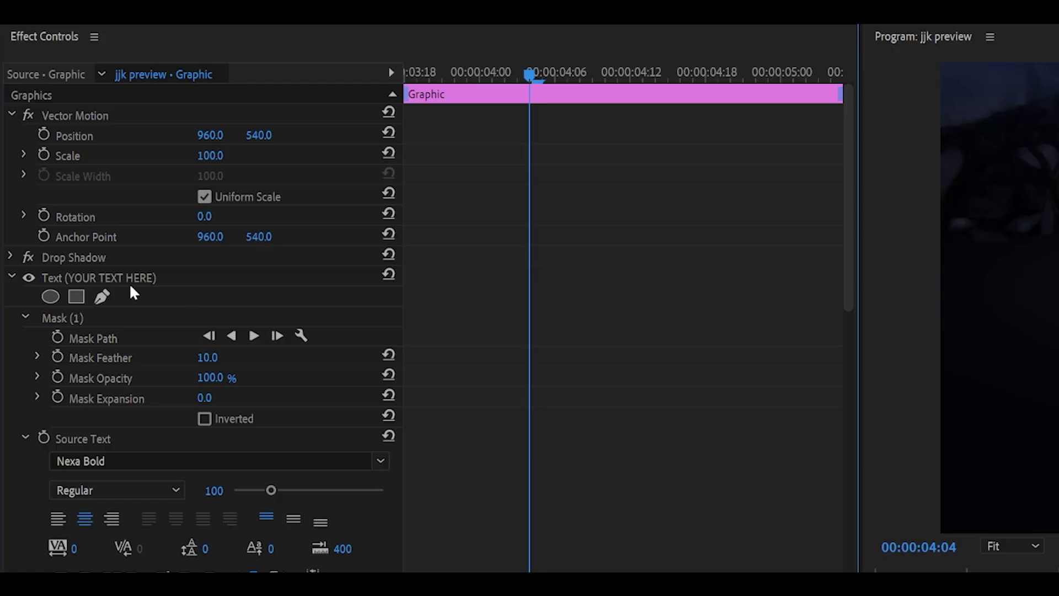
# Step: Copy the Drop Shadow effect from the V4 title clip and paste it onto the V3 and V2 title clips
pyautogui.click(43, 156)
pyautogui.rightClick(43, 156)
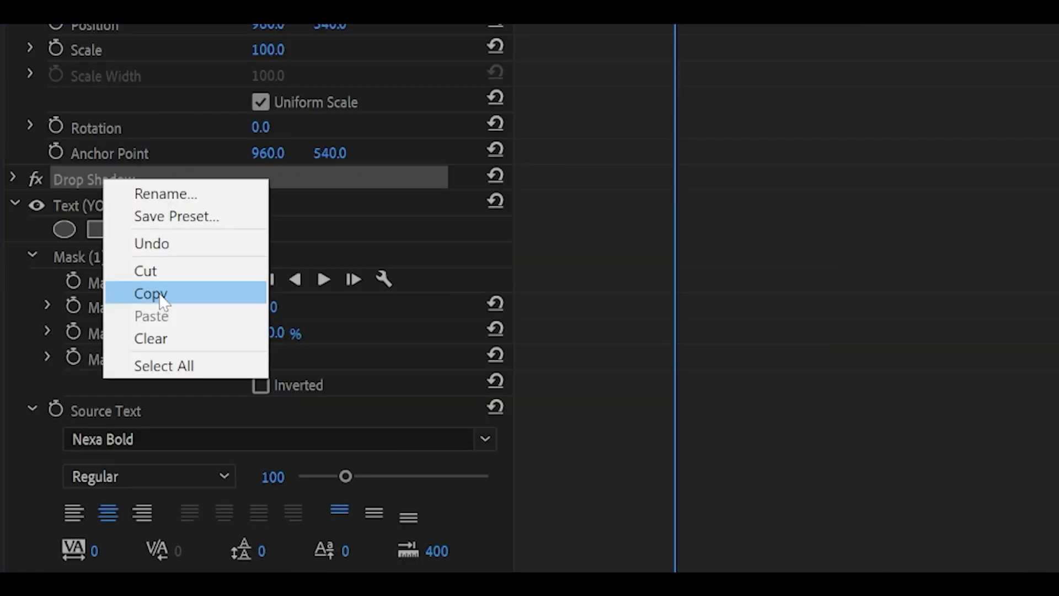
pyautogui.click(160, 294)
pyautogui.click(572, 367)
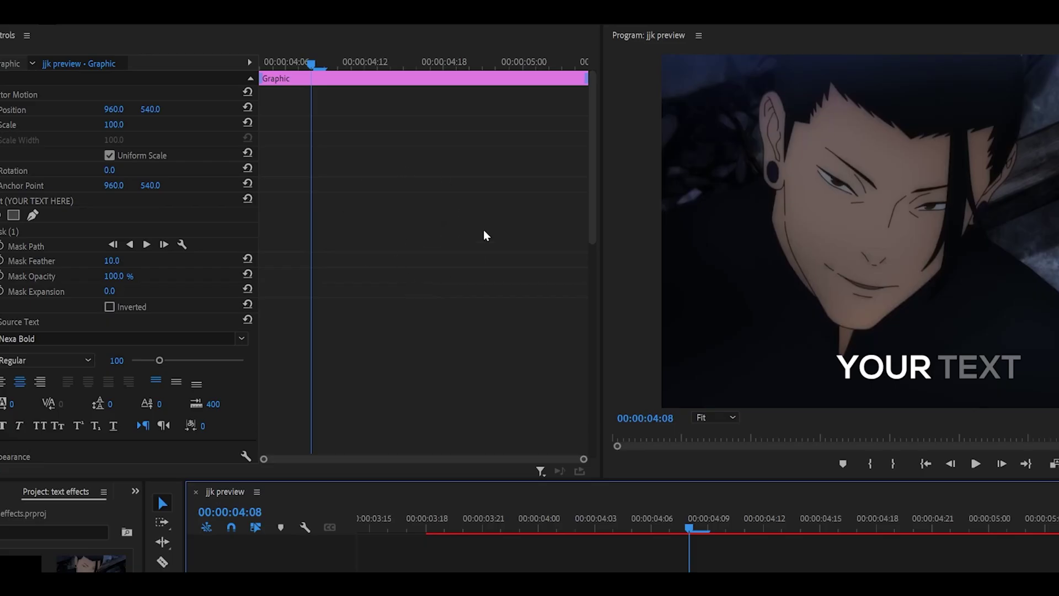
pyautogui.rightClick(419, 197)
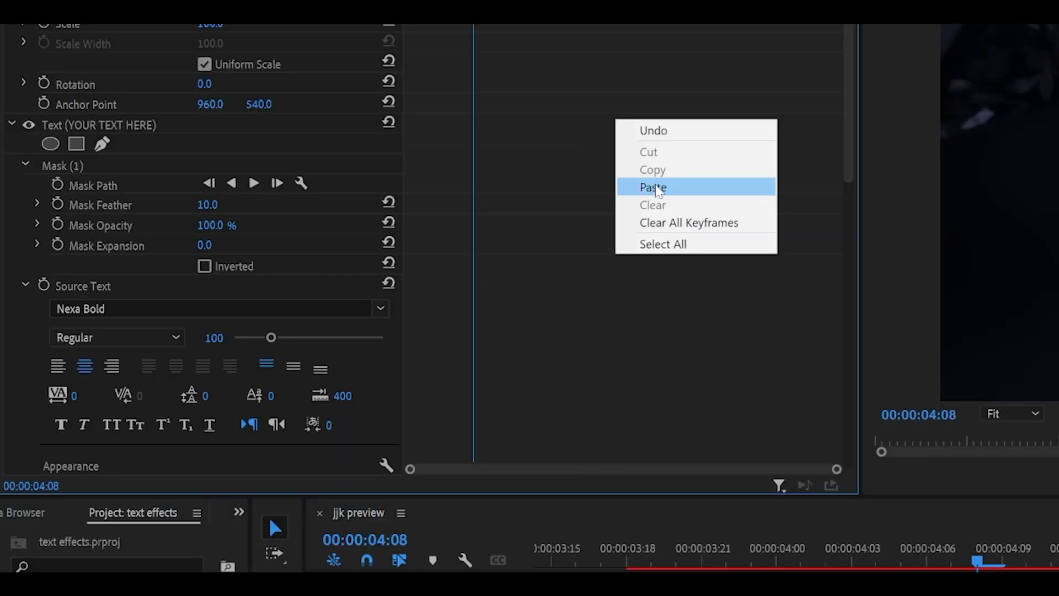
pyautogui.click(656, 189)
pyautogui.rightClick(324, 160)
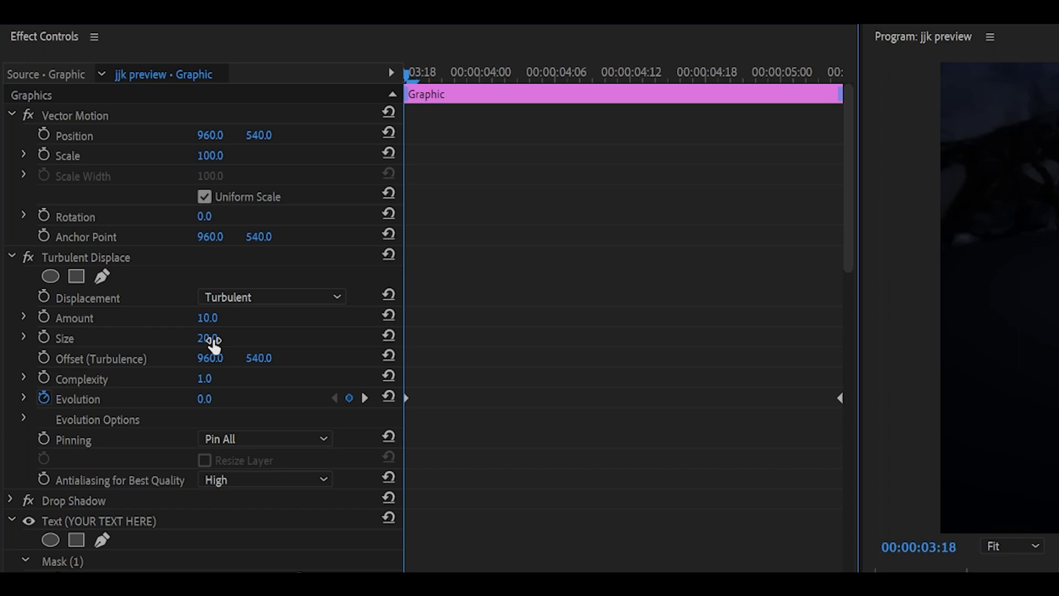
# Step: Set the V4 clip's Turbulent Displace antialiasing to High and keyframe Evolution from 0 at 00:00:03:18 to 500 at 00:00:05:04
pyautogui.click(234, 482)
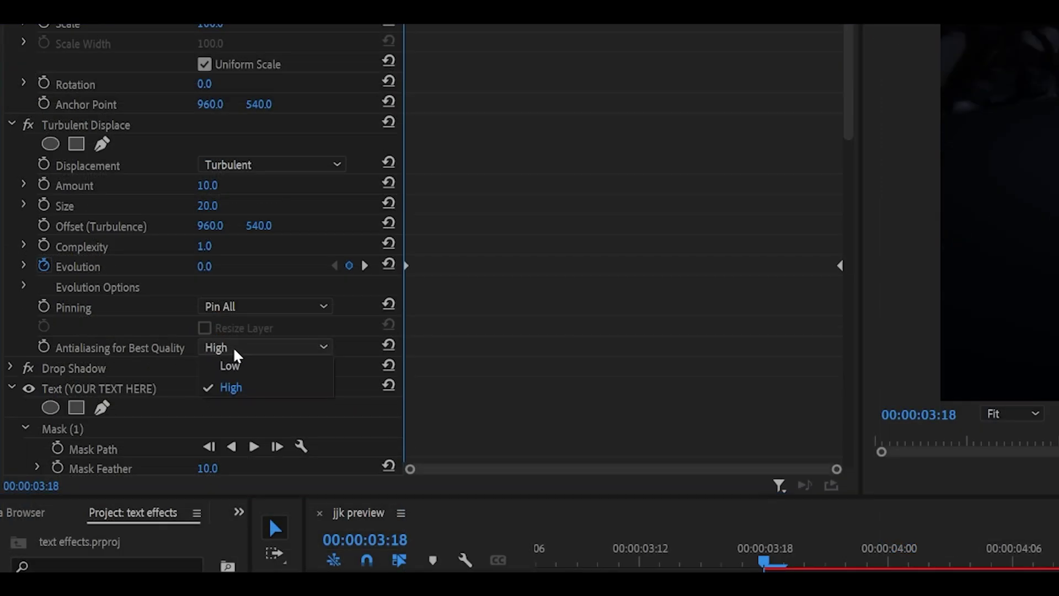
pyautogui.click(241, 387)
pyautogui.click(47, 267)
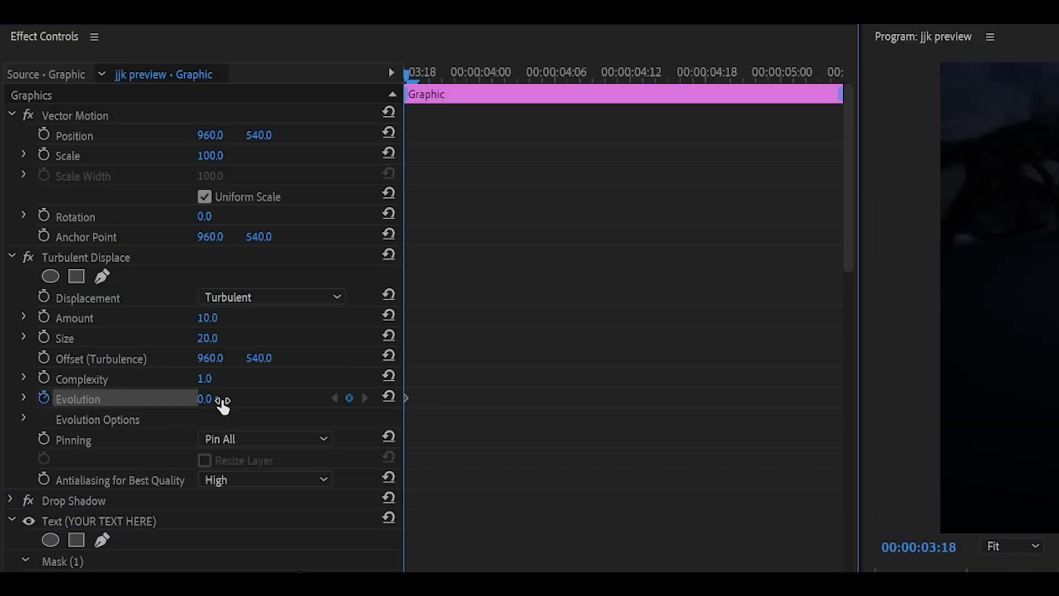
pyautogui.moveTo(357, 425); pyautogui.dragTo(884, 428)
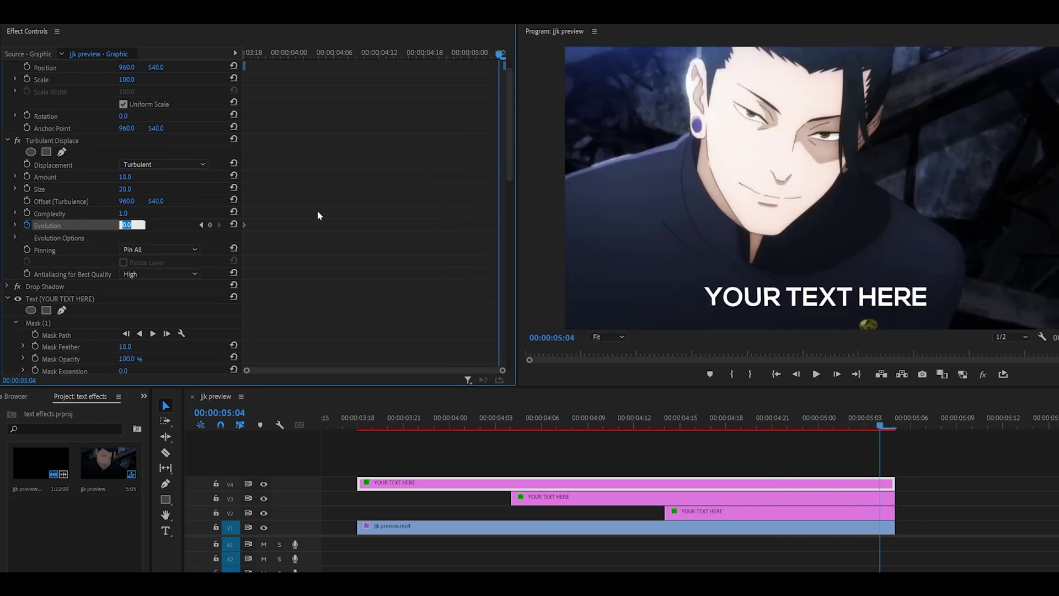
pyautogui.write('500')
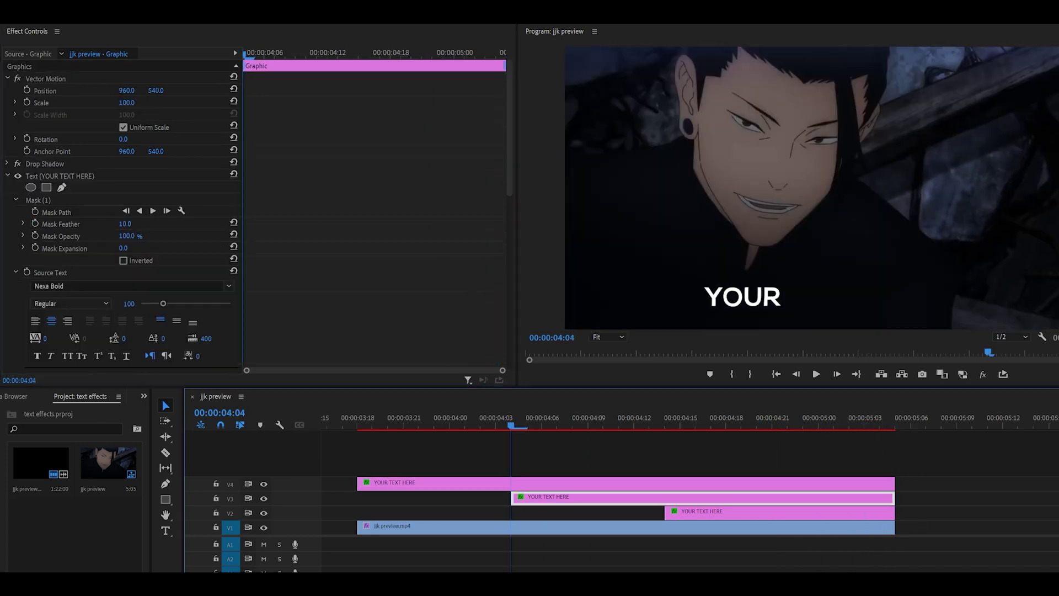
# Step: Set the V3 title clip's Turbulent Displace to Amount 10, Size 20 and High antialiasing
pyautogui.moveTo(1058, 204); pyautogui.dragTo(545, 500)
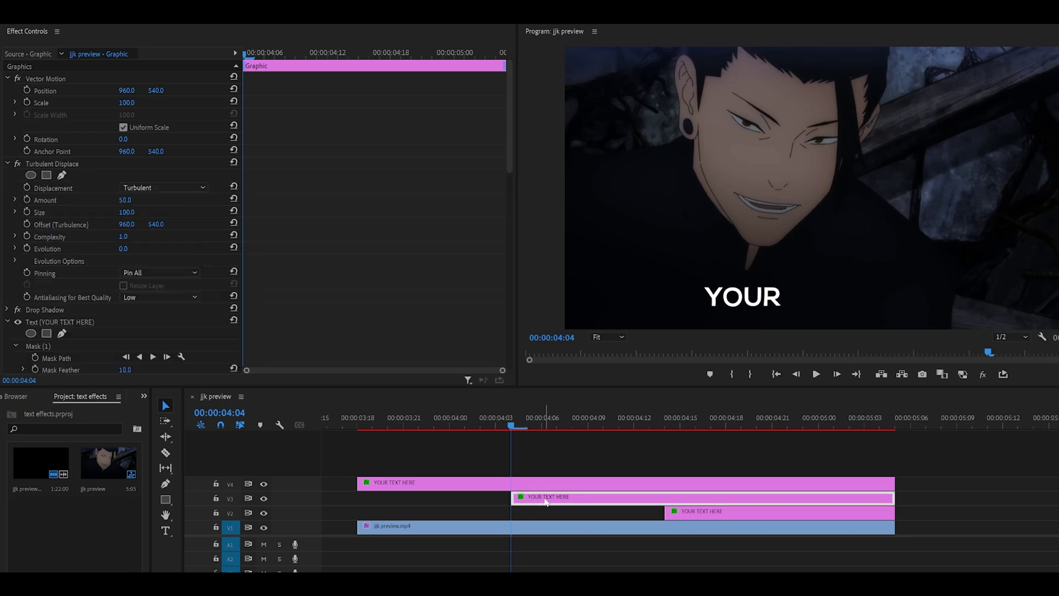
pyautogui.click(125, 201)
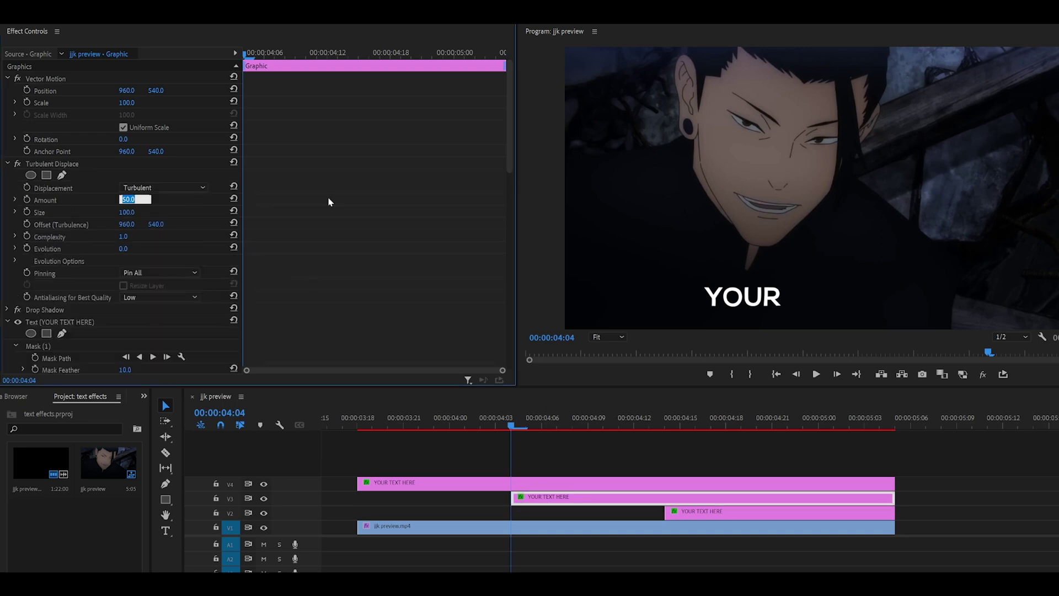
pyautogui.write('10')
pyautogui.press('Tab')
pyautogui.write('20')
pyautogui.press('Return')
pyautogui.click(170, 297)
pyautogui.click(153, 314)
# Step: Keyframe the V3 clip's Turbulent Displace Evolution at 0 on 00:00:04:04 and enter its end value at 00:00:05:04
pyautogui.click(26, 248)
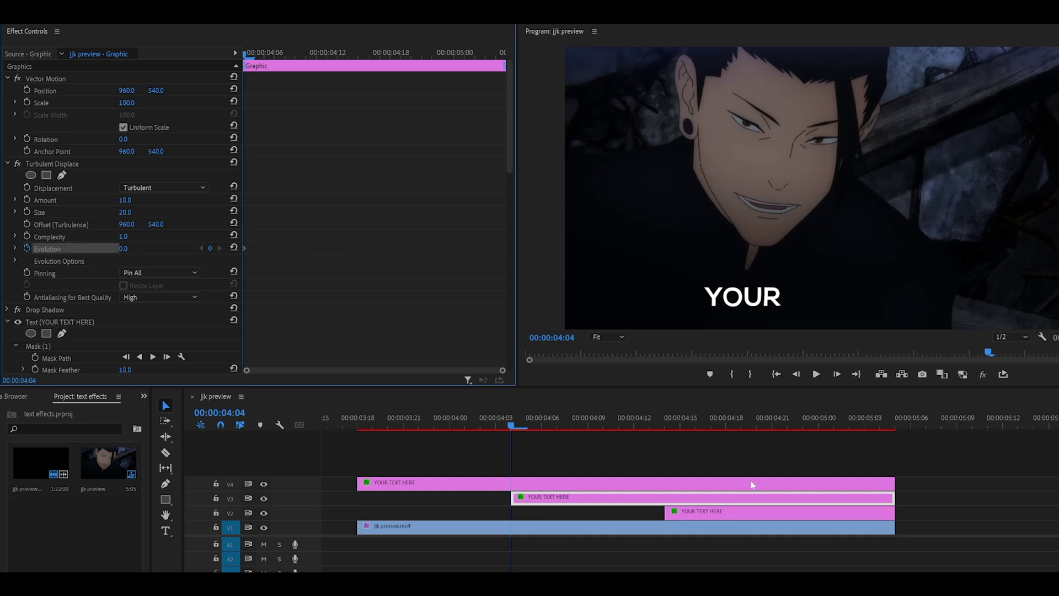
pyautogui.click(880, 426)
pyautogui.click(122, 248)
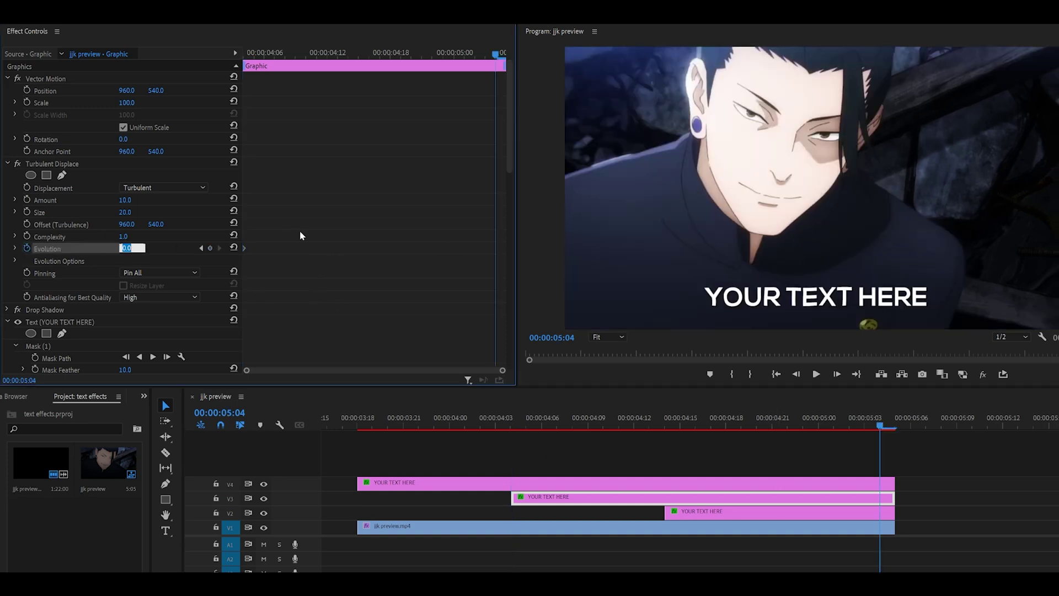
pyautogui.write('5')
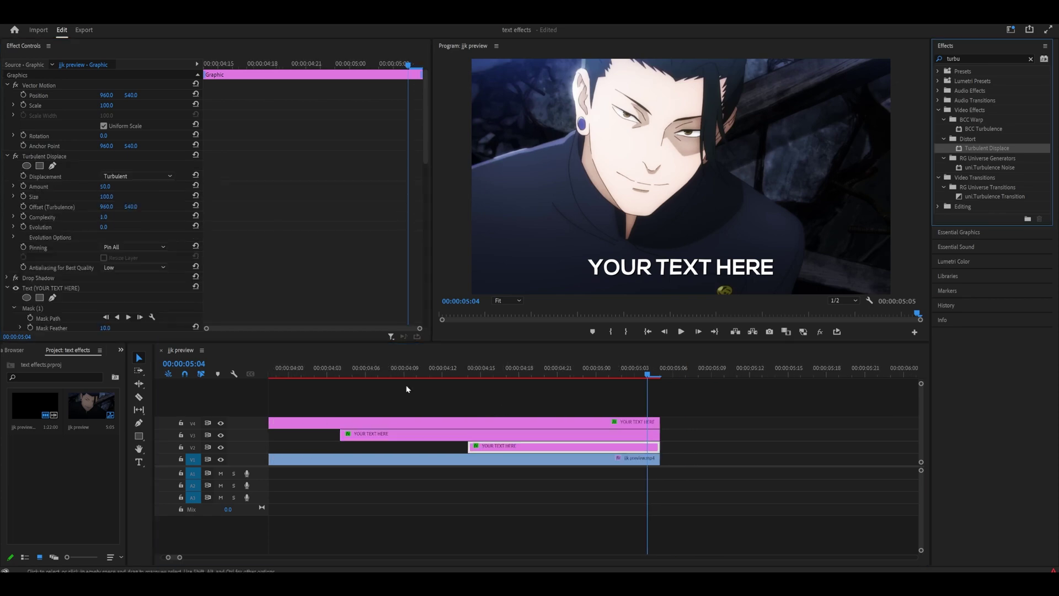
pyautogui.press('space')
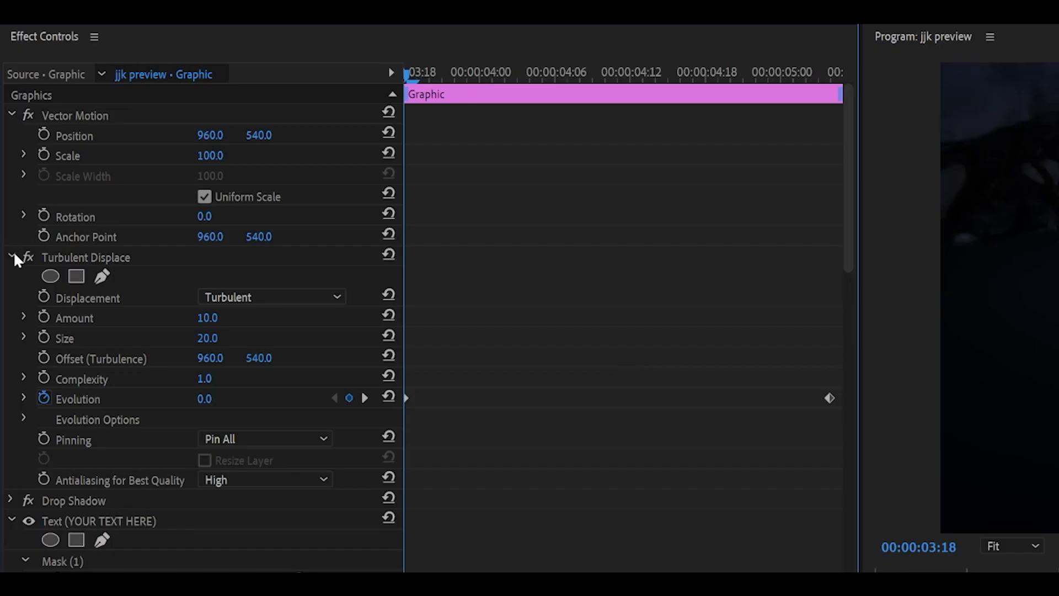
pyautogui.click(10, 255)
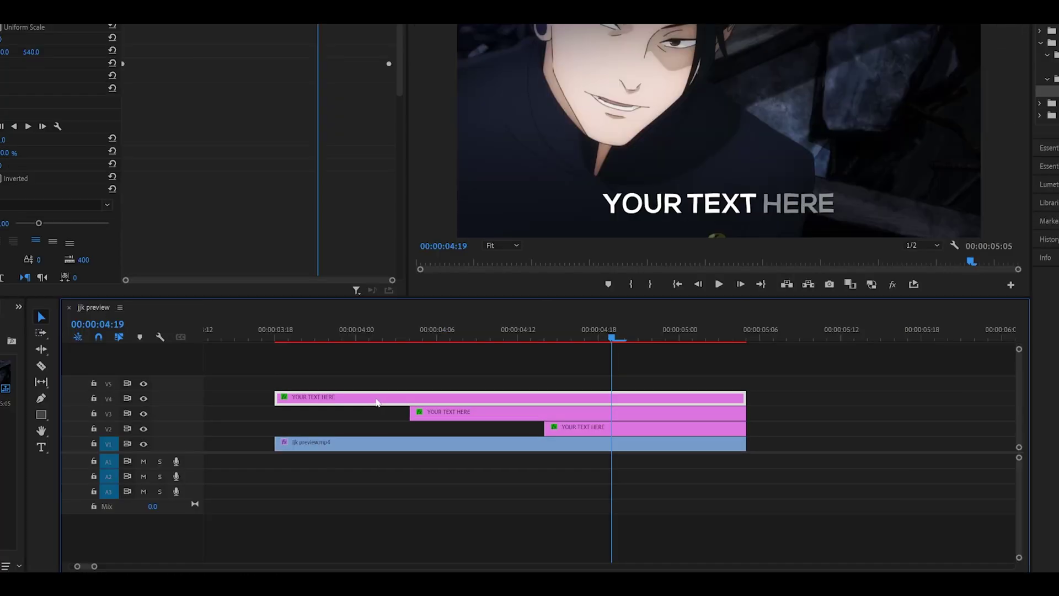
# Step: Move the upper title clips to higher tracks and duplicate each title clip onto the track above it, filling V2 to V7
pyautogui.moveTo(582, 369); pyautogui.dragTo(516, 382)
pyautogui.click(531, 363)
pyautogui.click(684, 379)
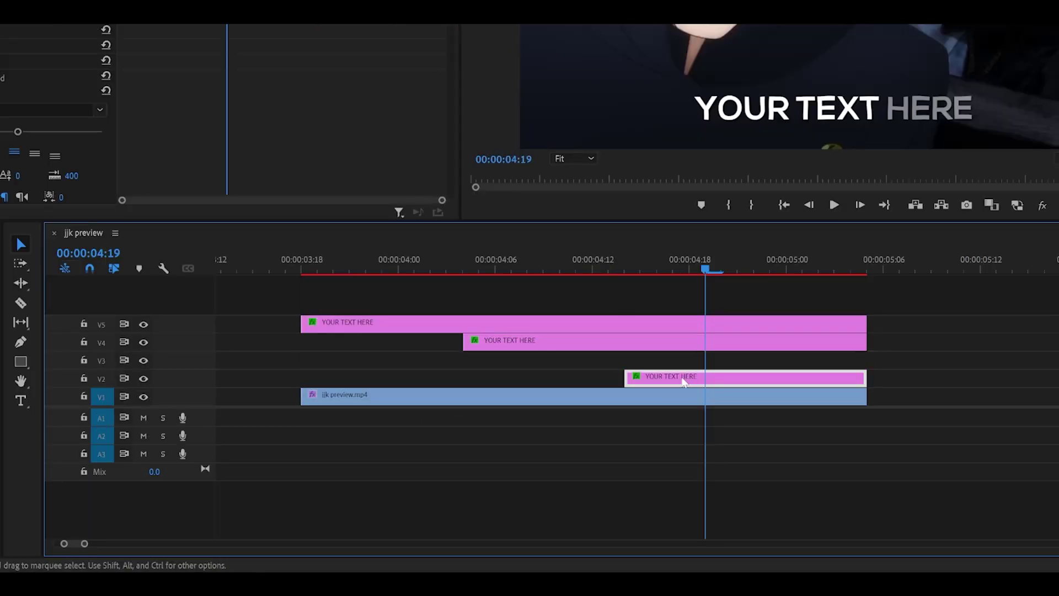
pyautogui.keyDown('alt'); pyautogui.moveTo(717, 378); pyautogui.dragTo(716, 362); pyautogui.keyUp('alt')
pyautogui.keyDown('alt'); pyautogui.moveTo(563, 325); pyautogui.dragTo(567, 306); pyautogui.keyUp('alt')
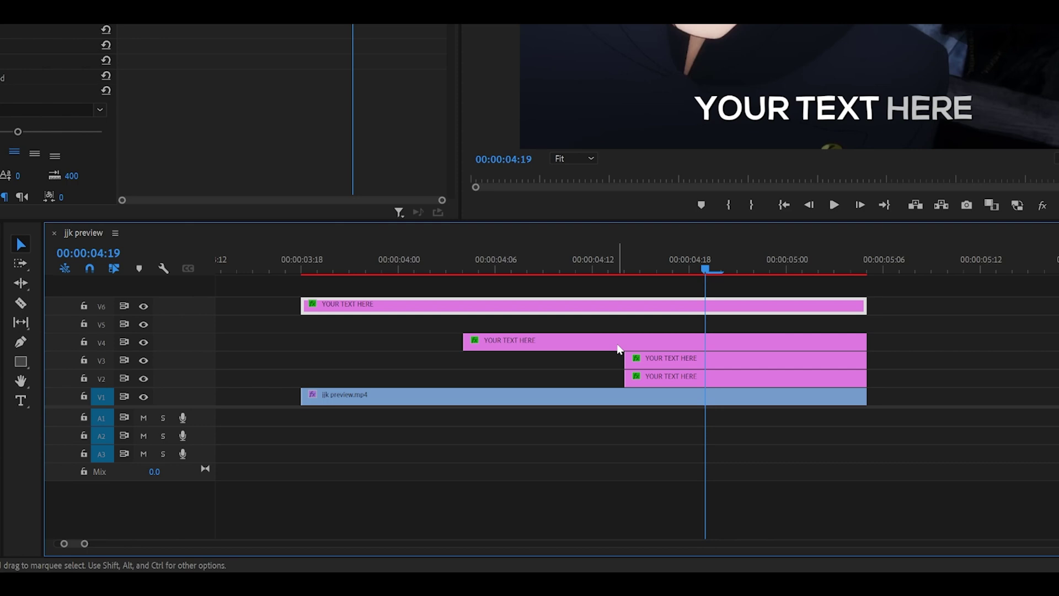
pyautogui.click(600, 343)
pyautogui.moveTo(600, 343); pyautogui.dragTo(586, 288)
pyautogui.click(585, 312)
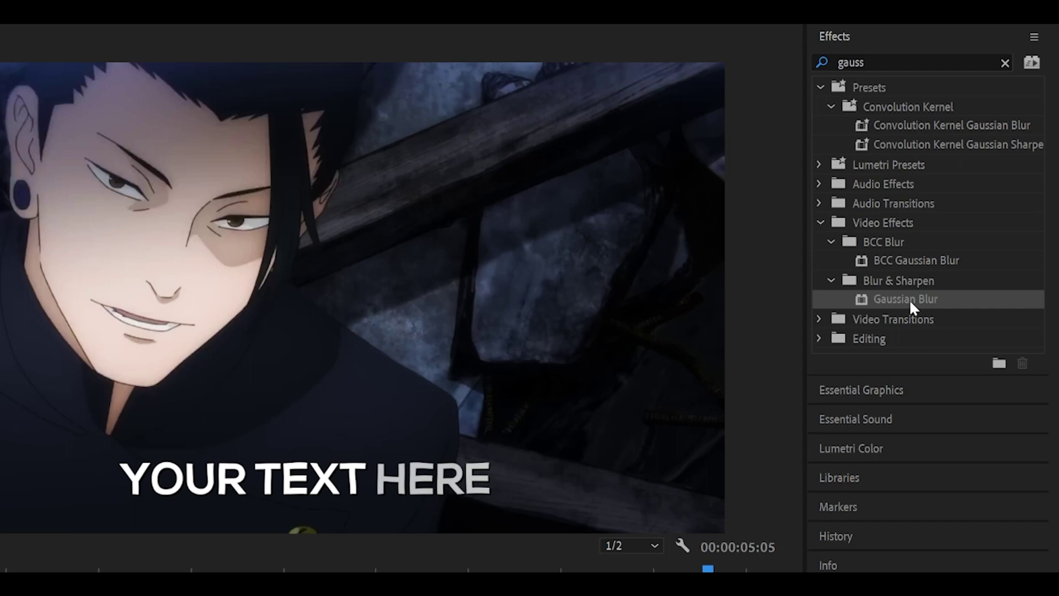
# Step: Apply Gaussian Blur to the V7 title clip and set its Blurriness to 20
pyautogui.moveTo(910, 301); pyautogui.dragTo(627, 314)
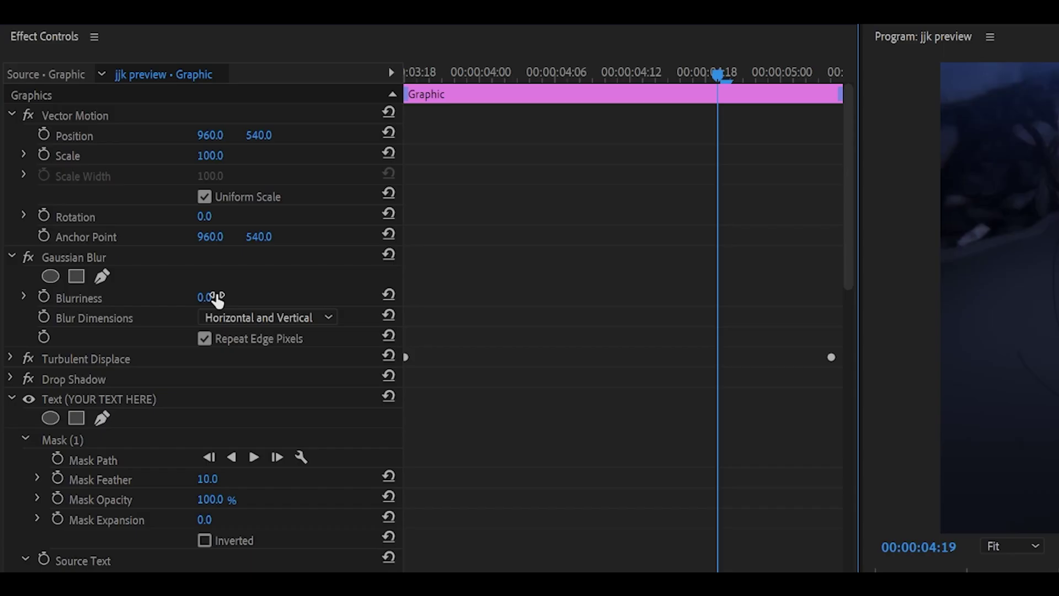
pyautogui.click(217, 297)
pyautogui.write('20')
pyautogui.press('Return')
# Step: Set the V7 title clip's opacity blend mode to Linear Dodge (Add) and check the glow in the maximized preview
pyautogui.scroll(-9, 586, 396)
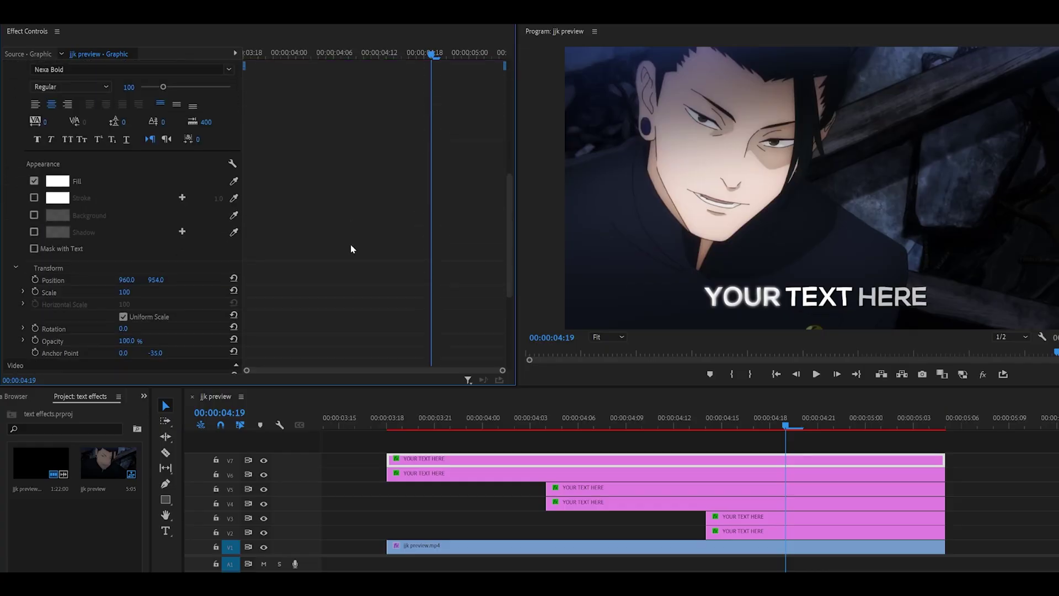
pyautogui.scroll(-5, 350, 244)
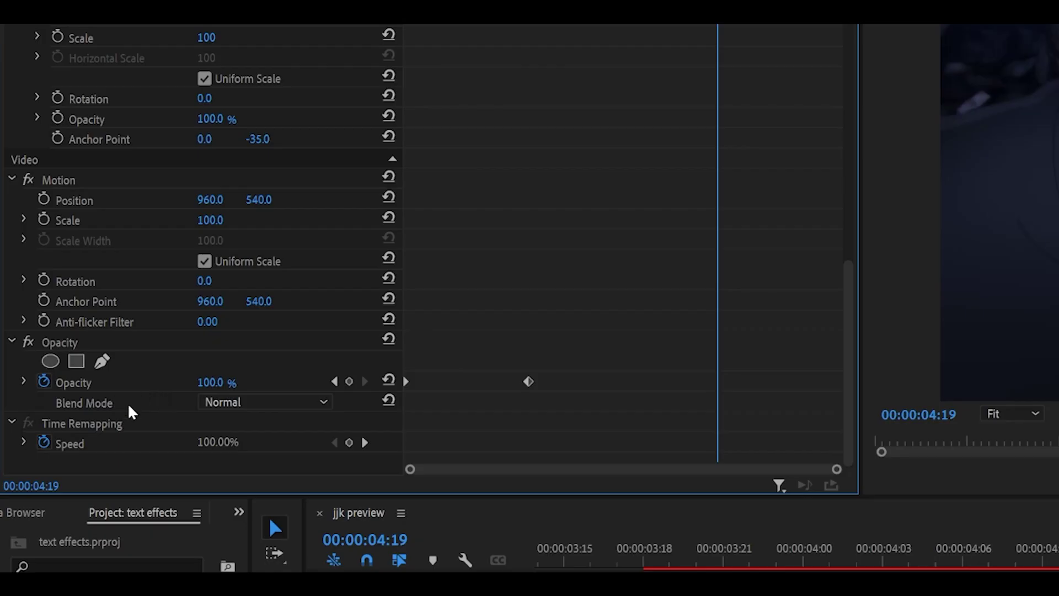
pyautogui.click(160, 329)
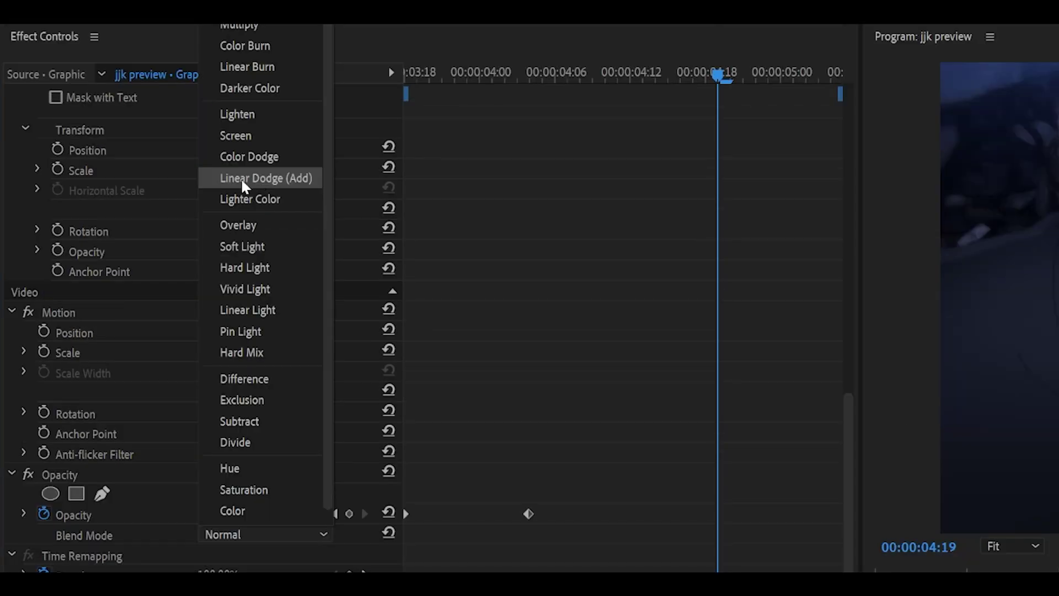
pyautogui.click(264, 178)
pyautogui.press('`')
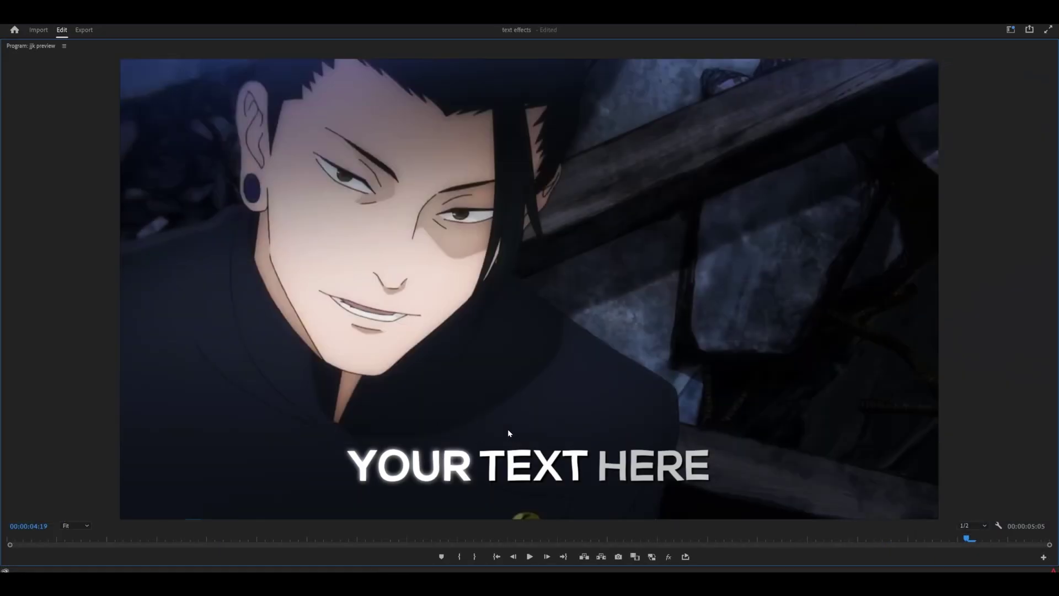
pyautogui.press('`')
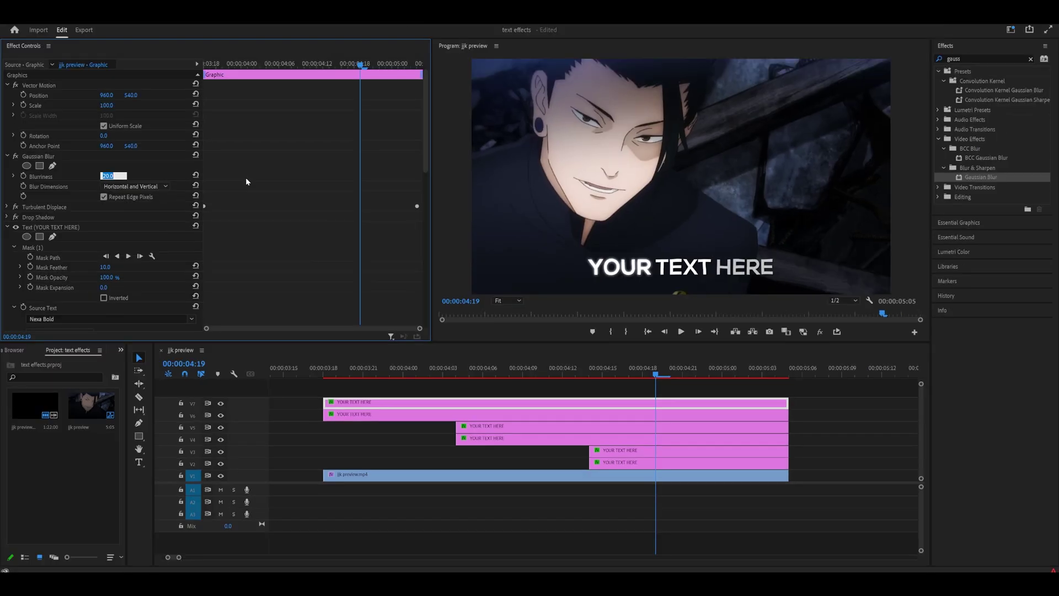
# Step: Raise the V7 title clip's Gaussian Blur Blurriness to 30 and check the glow in the maximized preview
pyautogui.write('30')
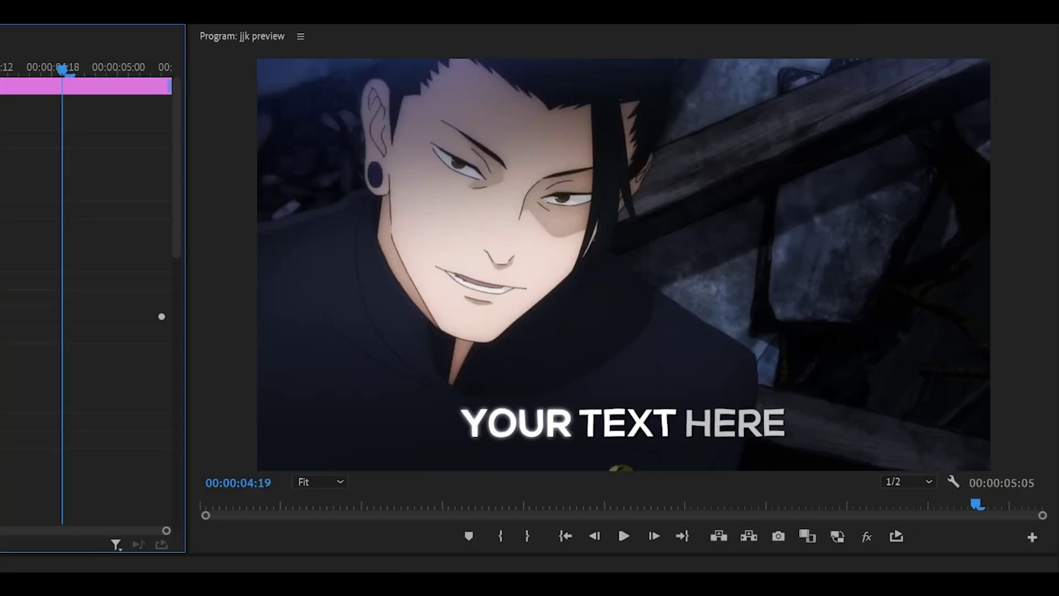
pyautogui.press('`')
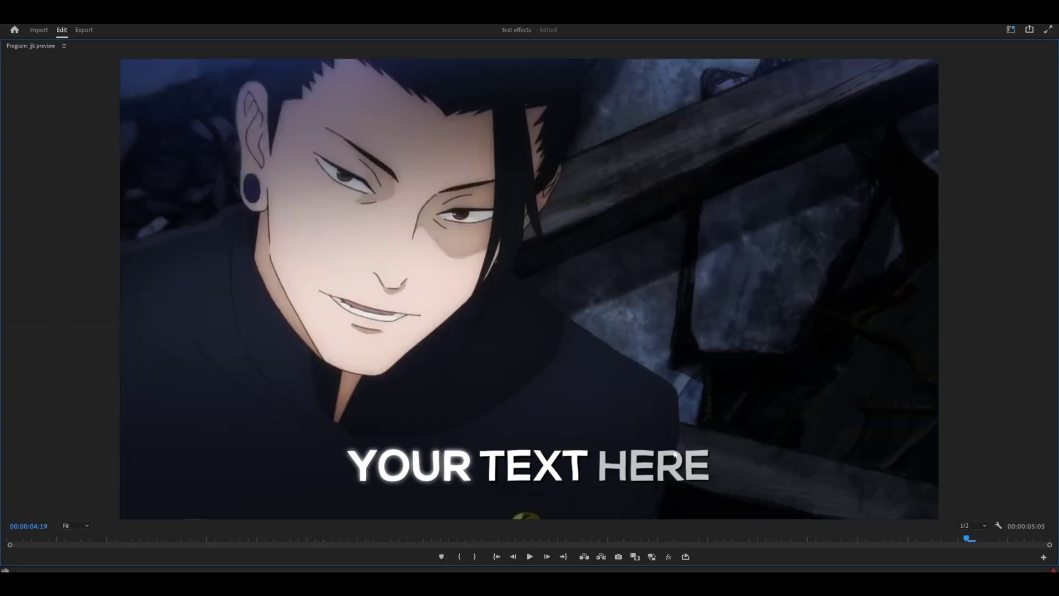
pyautogui.press('`')
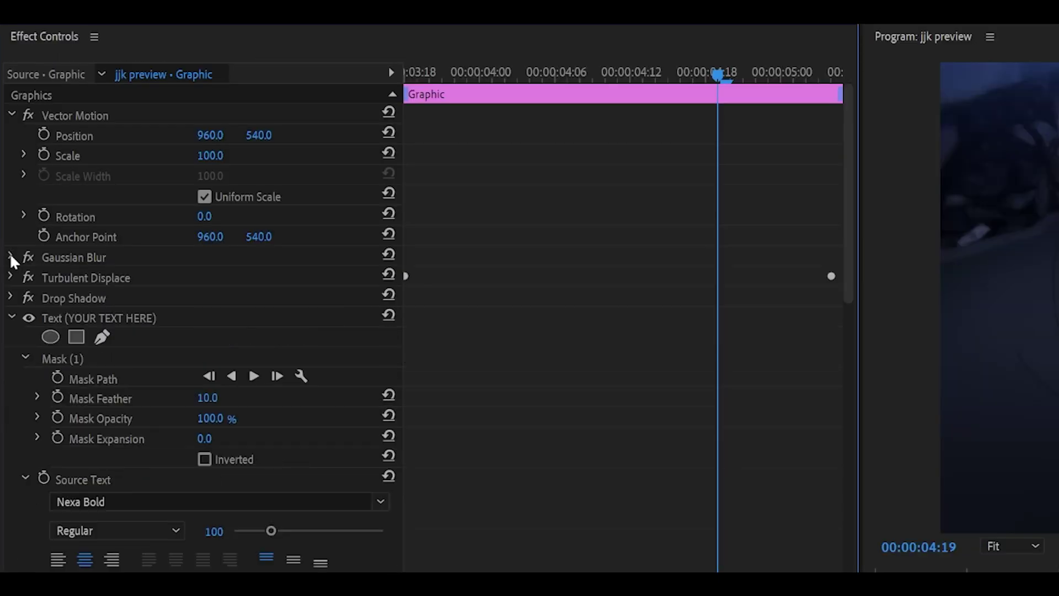
# Step: Copy the V7 clip's Gaussian Blur onto the V5 title clip and set that clip's blend mode to Linear Dodge (Add)
pyautogui.rightClick(84, 253)
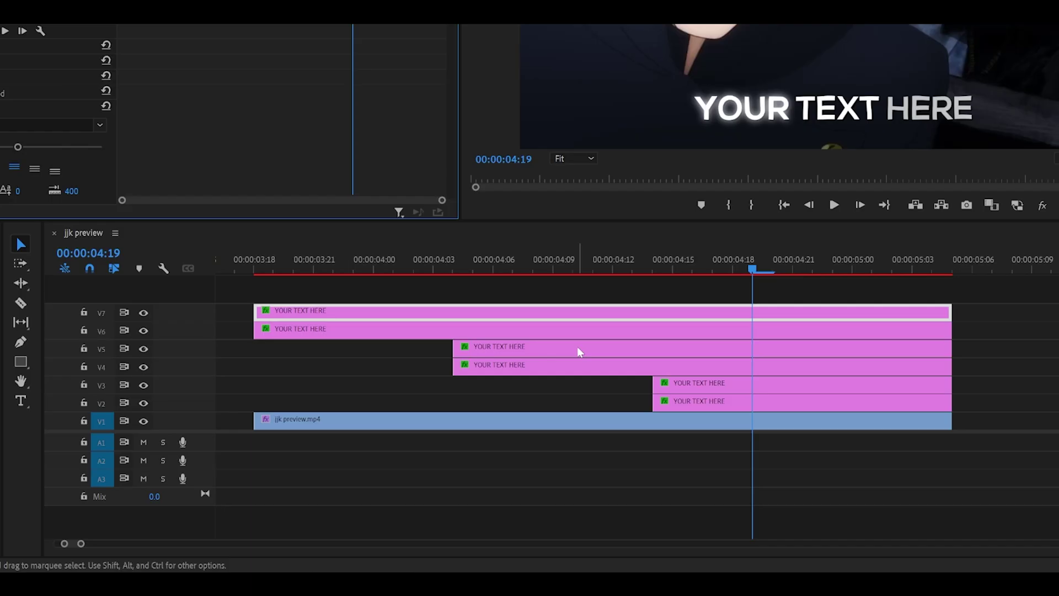
pyautogui.click(577, 348)
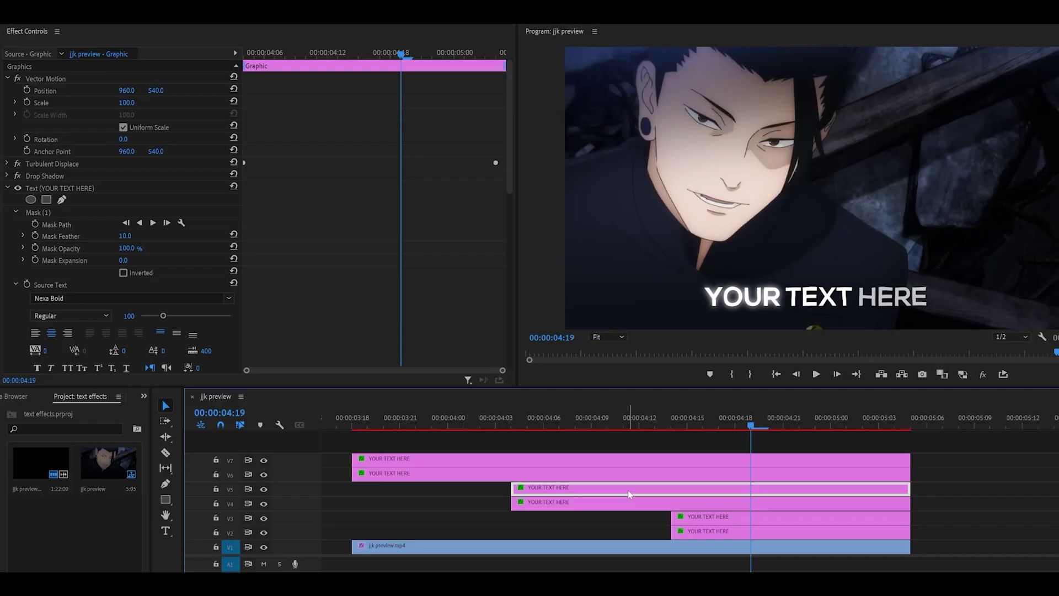
pyautogui.rightClick(367, 156)
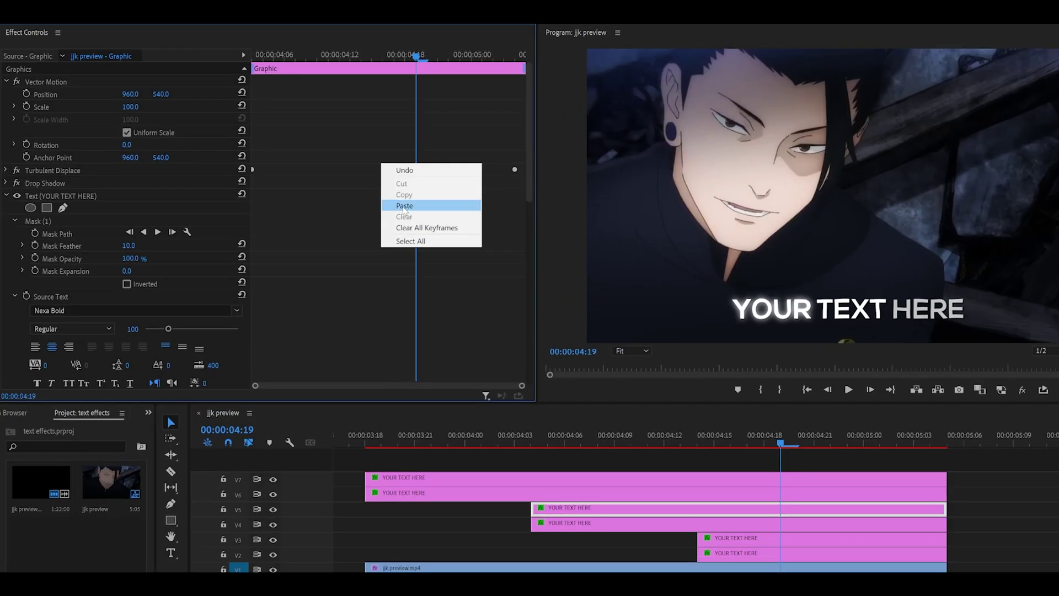
pyautogui.click(404, 206)
pyautogui.click(291, 532)
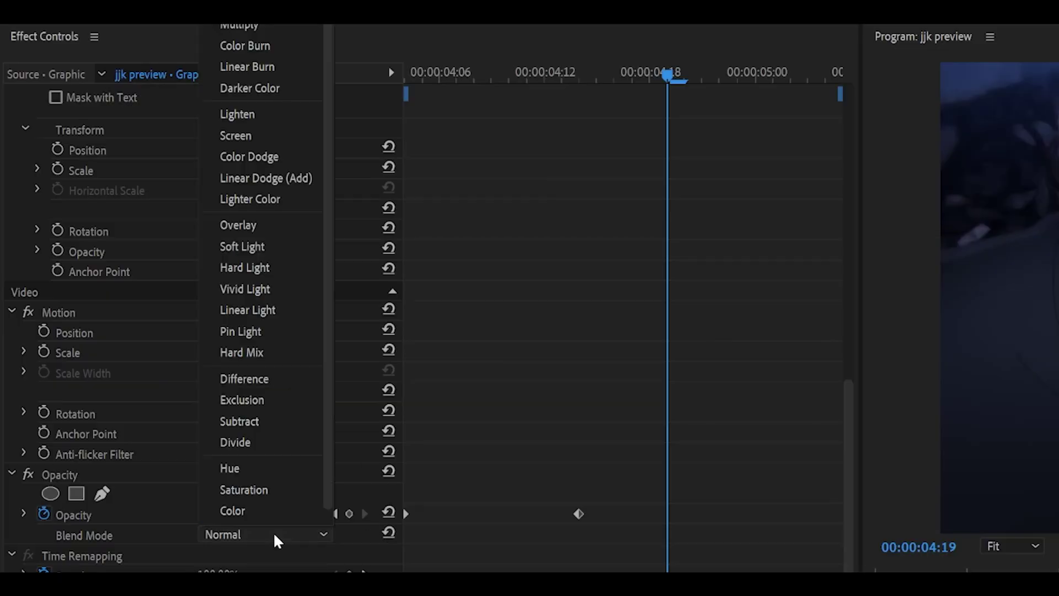
pyautogui.click(276, 176)
# Step: Paste the copied Gaussian Blur onto the V3 title clip and bring its opacity settings into view
pyautogui.rightClick(301, 170)
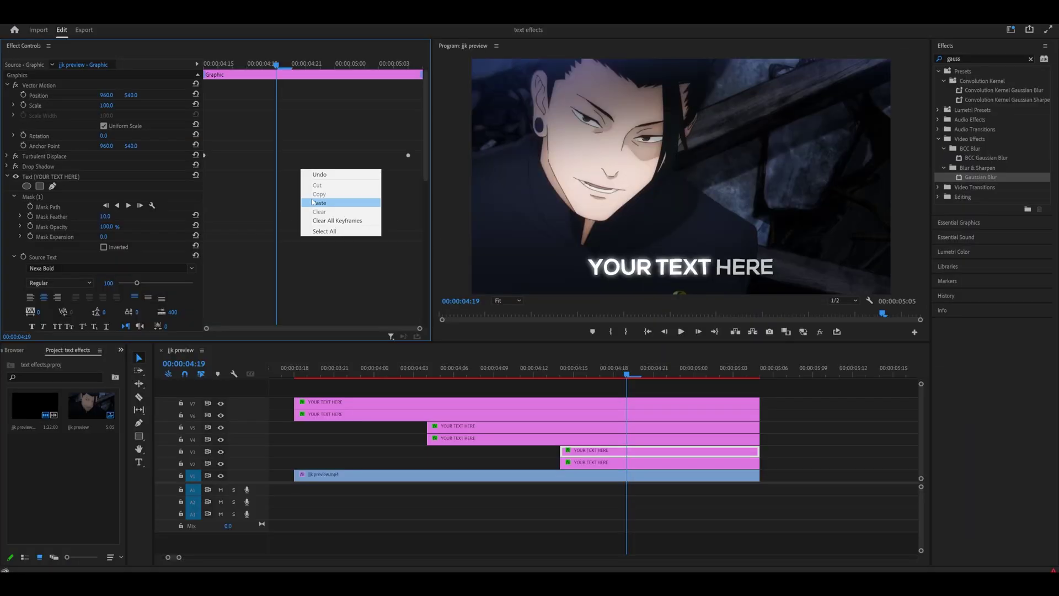
pyautogui.click(328, 202)
pyautogui.moveTo(426, 138); pyautogui.dragTo(425, 274)
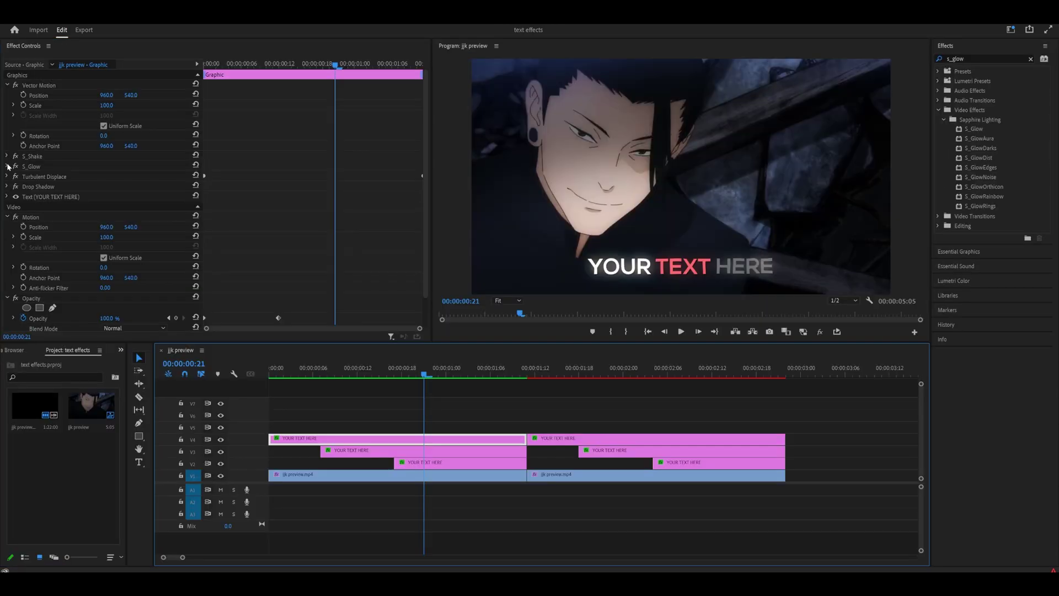
# Step: Examine the first V4 title clip's S_Glow parameters and the Renderer option in the project settings
pyautogui.click(7, 166)
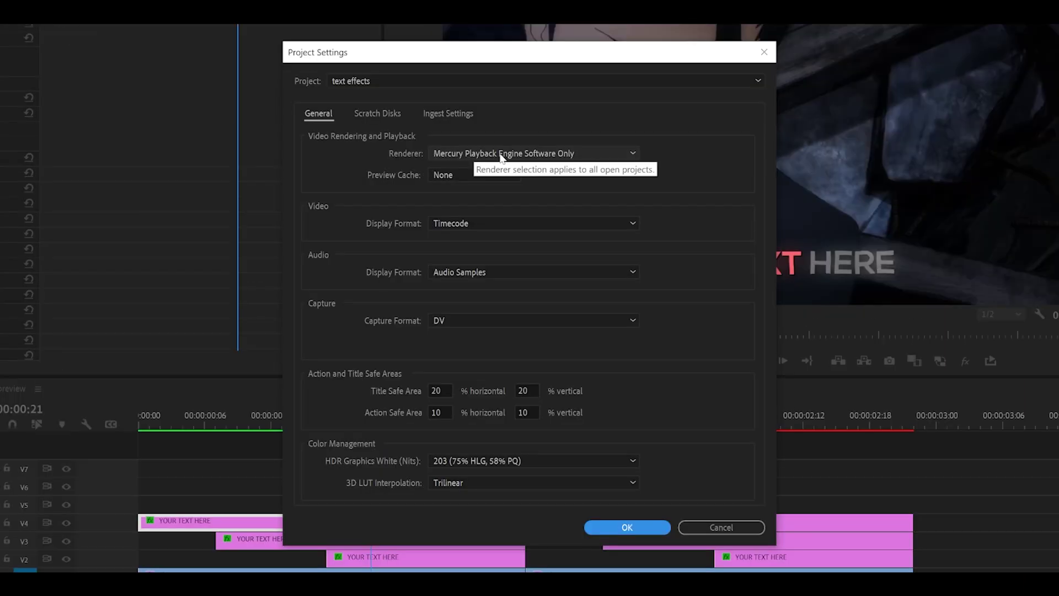
pyautogui.click(515, 155)
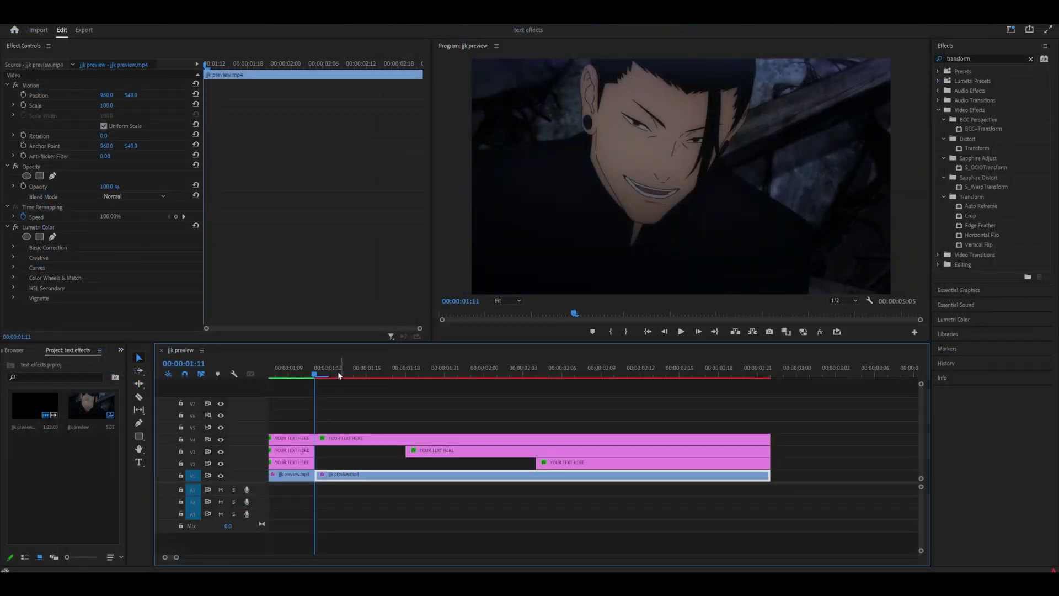
# Step: Scrub through the title sequences on the timeline to review how the words appear
pyautogui.moveTo(338, 372); pyautogui.dragTo(744, 379)
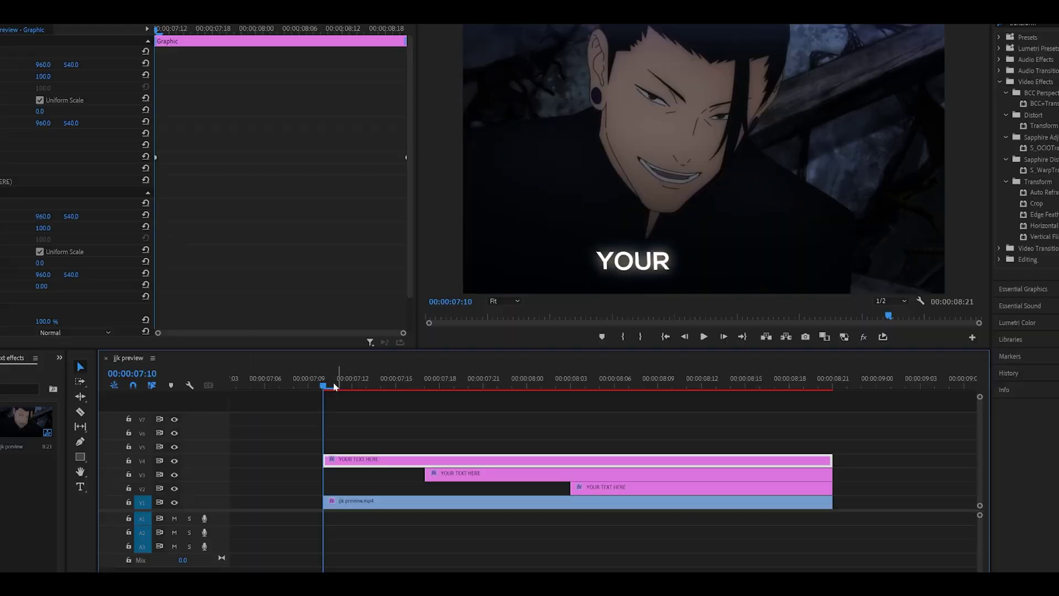
pyautogui.moveTo(335, 386); pyautogui.dragTo(622, 405)
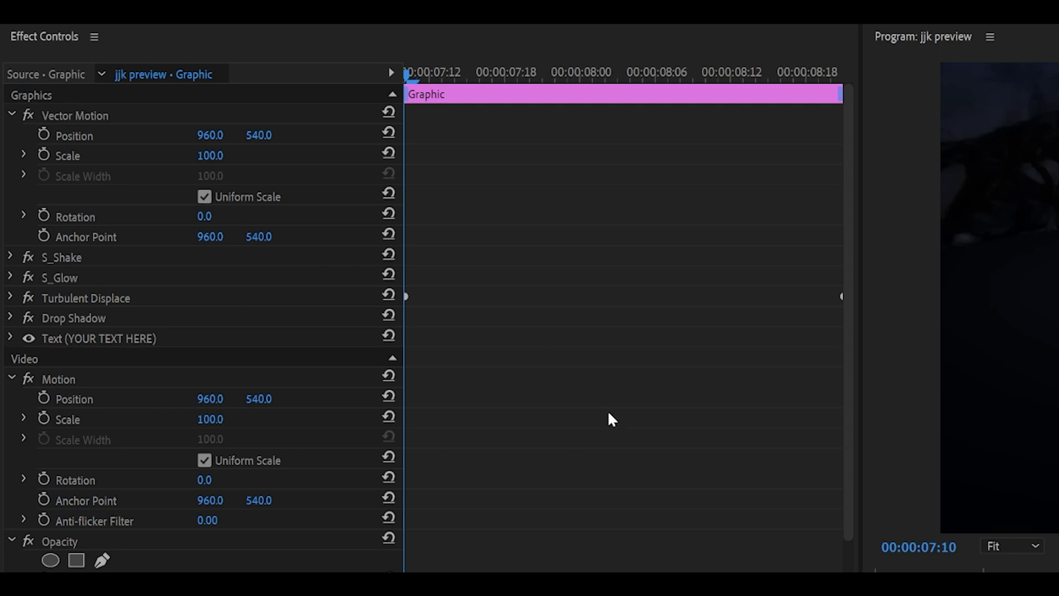
# Step: Keyframe the V4 title clip's Motion Position at 00:00:07:10 with a vertical value of 755
pyautogui.scroll(-3, 608, 421)
pyautogui.scroll(3, 39, 294)
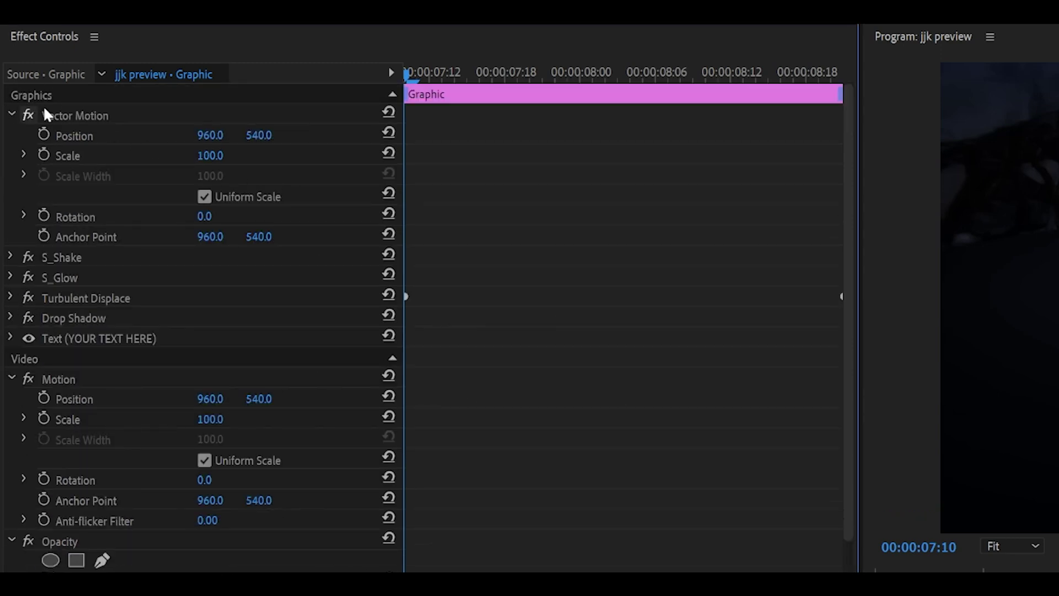
pyautogui.scroll(-3, 574, 266)
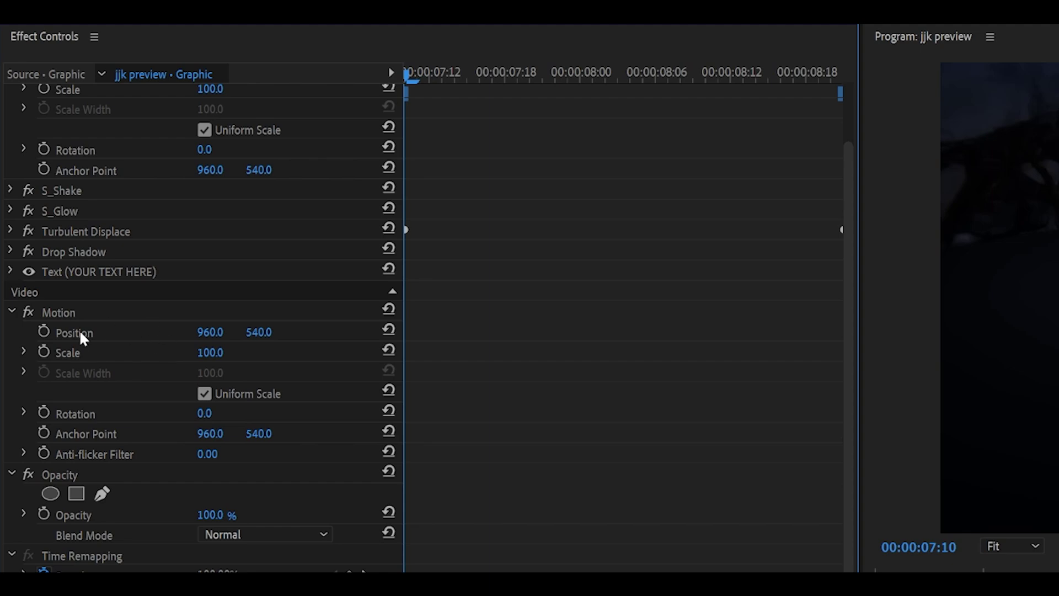
pyautogui.click(44, 331)
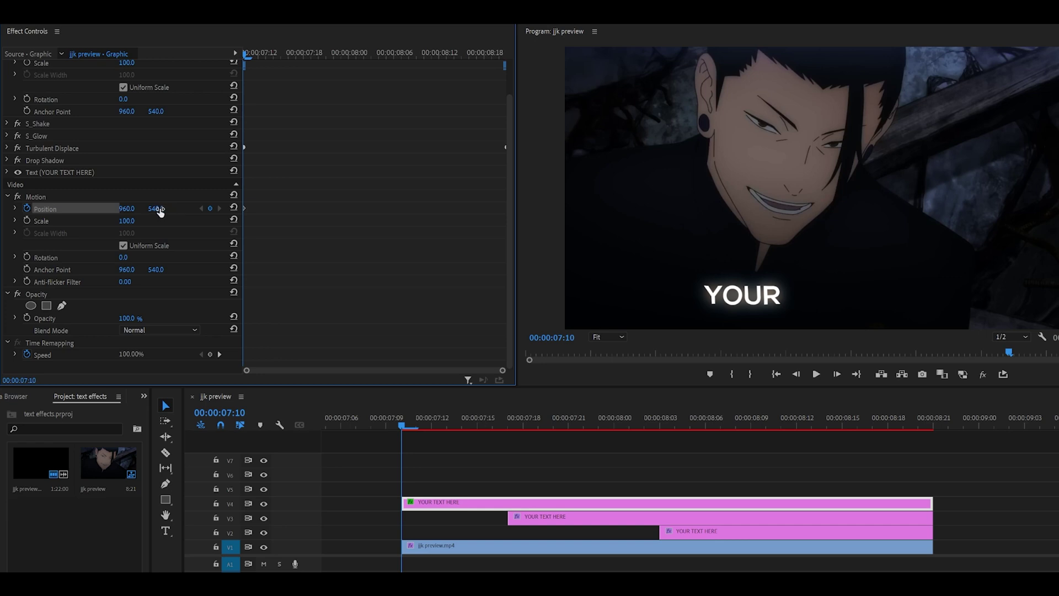
pyautogui.moveTo(160, 211); pyautogui.dragTo(182, 208)
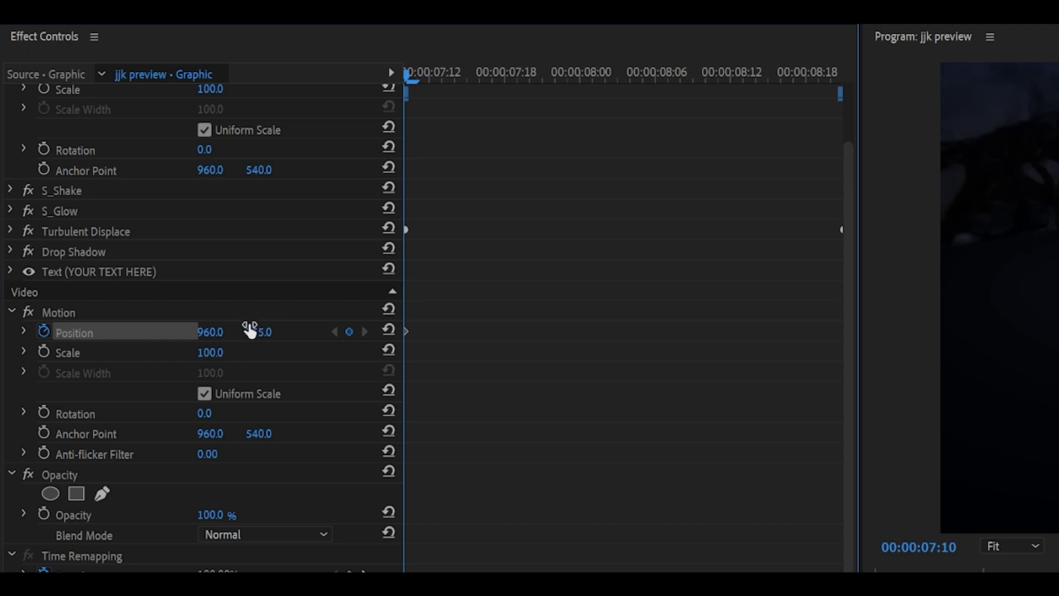
# Step: Reset the V4 clip's Motion Position to 960, 540 at 00:00:08:20 to create the end keyframe
pyautogui.click(909, 425)
pyautogui.moveTo(910, 423)
pyautogui.mouseDown()
pyautogui.moveTo(936, 425)
pyautogui.moveTo(920, 425)
pyautogui.mouseUp()
pyautogui.click(234, 207)
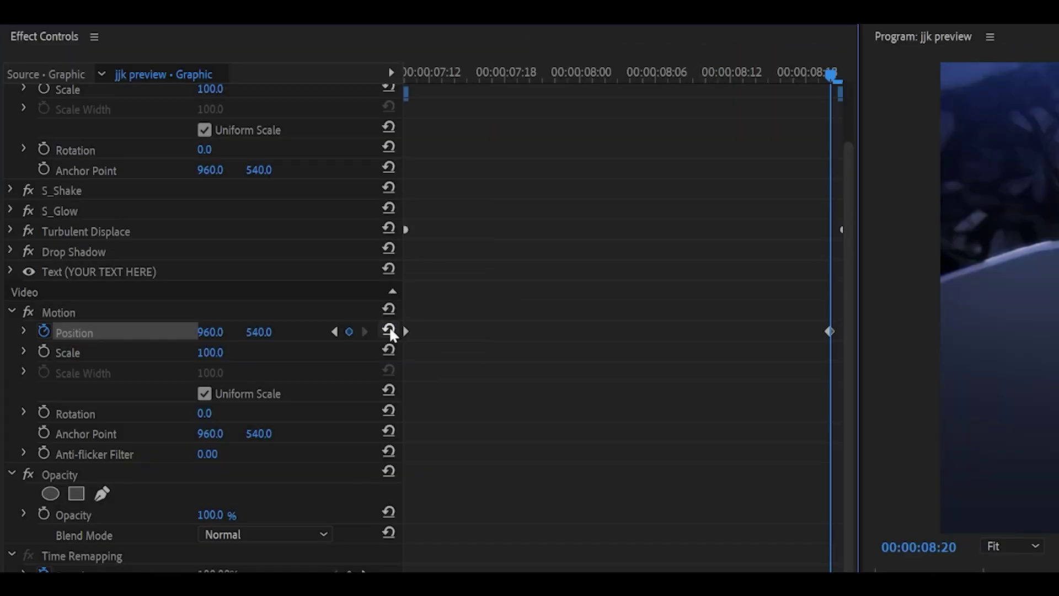
# Step: Ease the V4 clip's end Position keyframe by lengthening its incoming velocity handle to about mid-clip and lowering it to zero, and scrub the motion
pyautogui.click(23, 331)
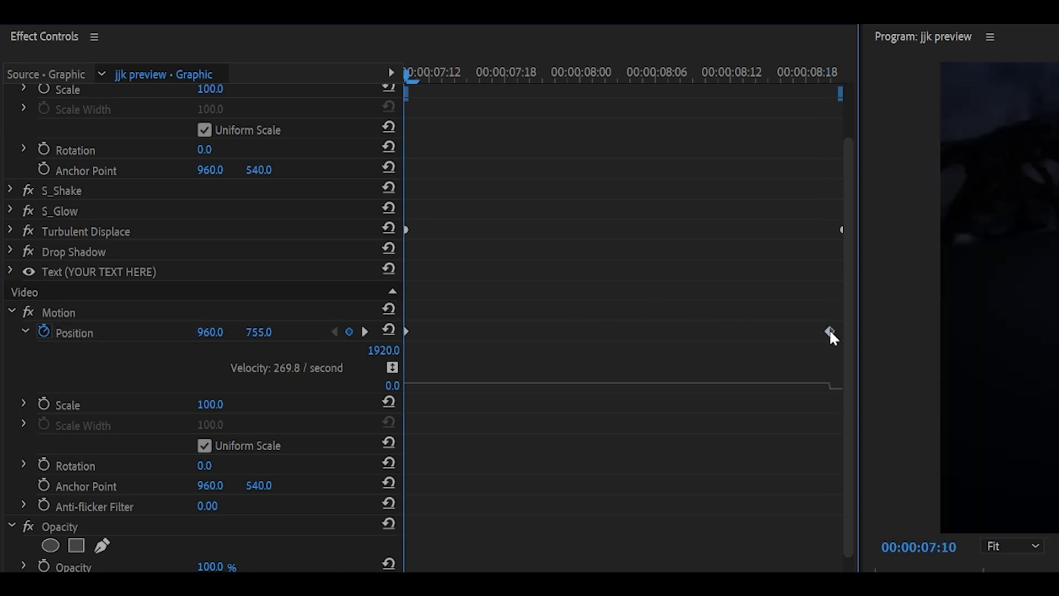
pyautogui.click(830, 331)
pyautogui.moveTo(793, 385); pyautogui.dragTo(621, 386)
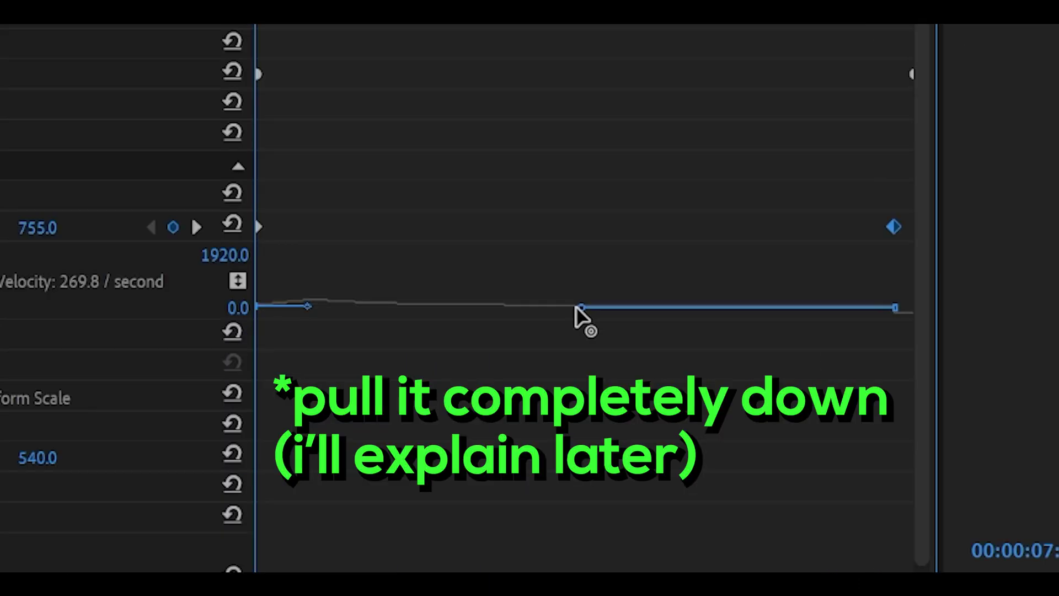
pyautogui.moveTo(575, 309); pyautogui.dragTo(561, 316)
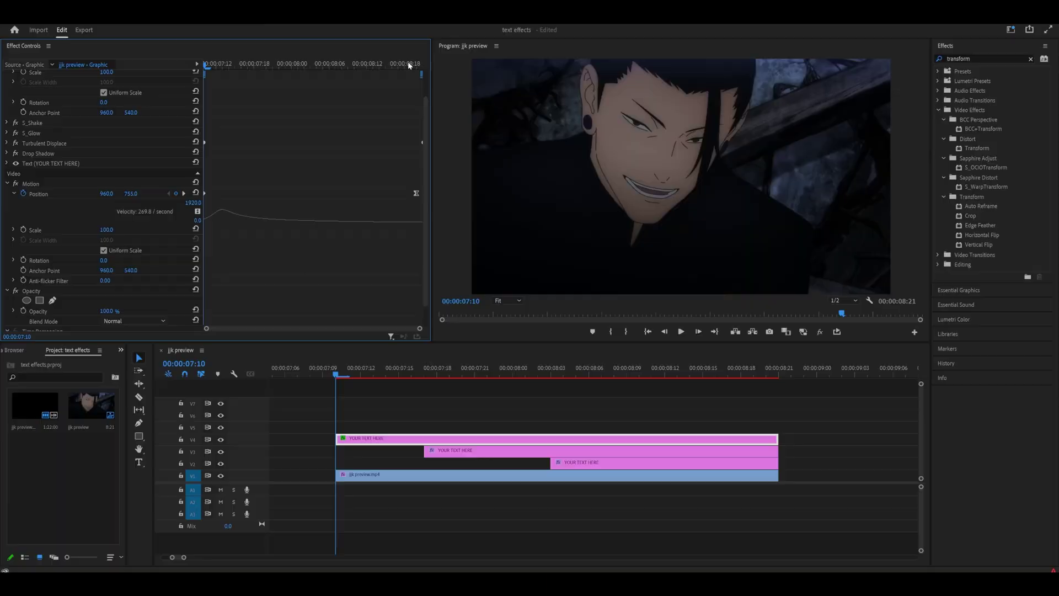
pyautogui.moveTo(409, 63); pyautogui.dragTo(414, 62)
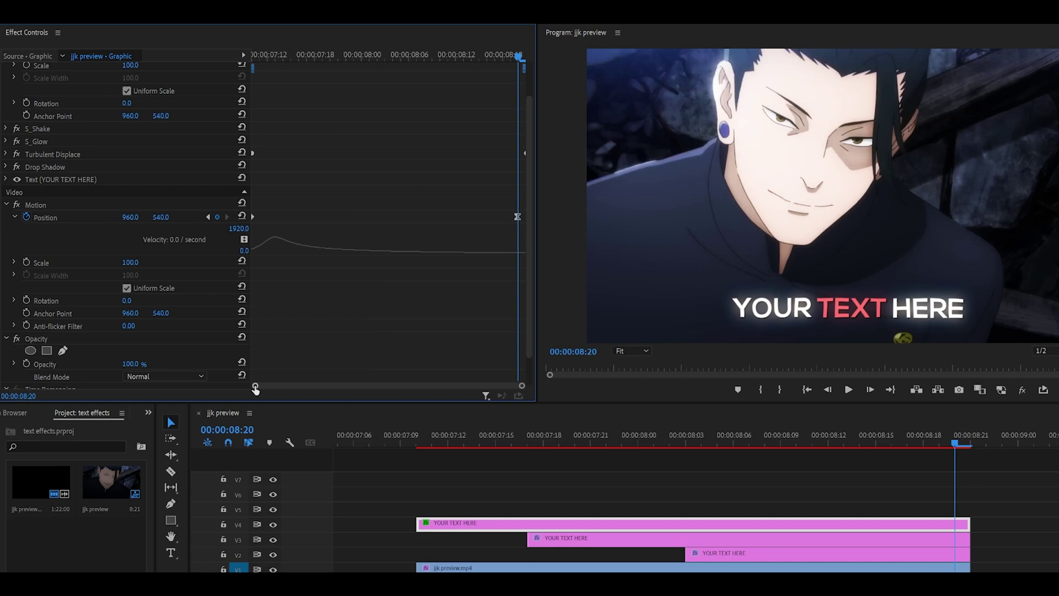
pyautogui.moveTo(256, 389); pyautogui.dragTo(442, 392)
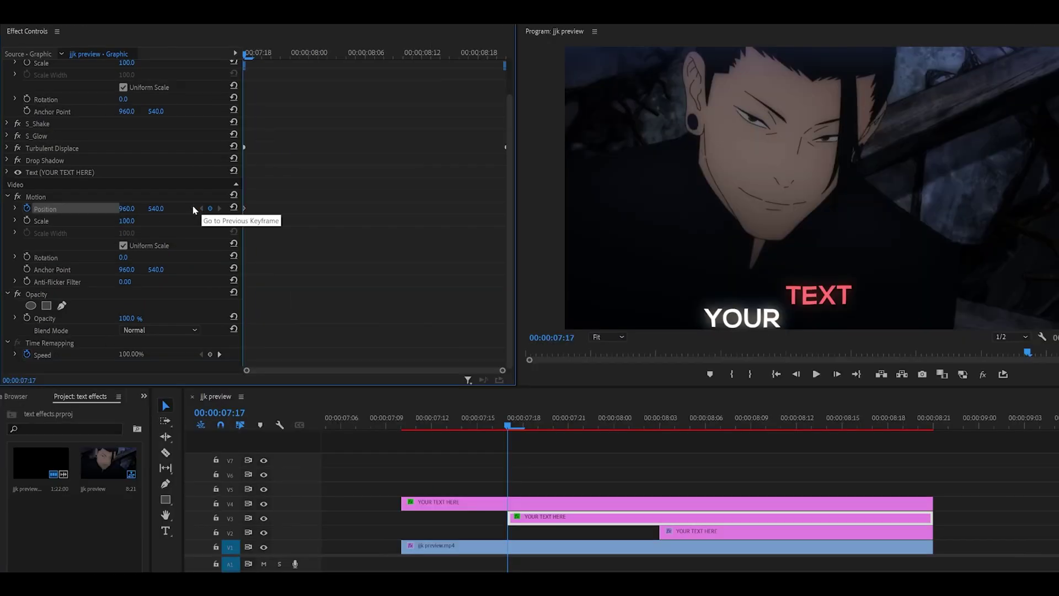
# Step: Keyframe the V3 title clip's Motion Position at 00:00:07:17 with a vertical value of 755
pyautogui.moveTo(130, 193); pyautogui.dragTo(141, 194)
pyautogui.click(156, 207)
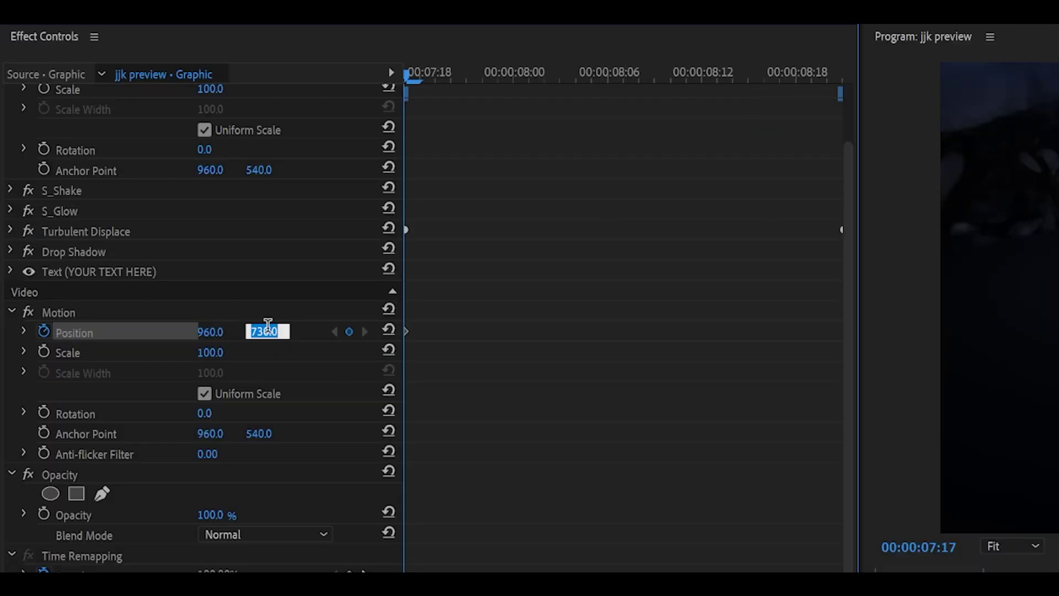
pyautogui.write('755')
pyautogui.press('Return')
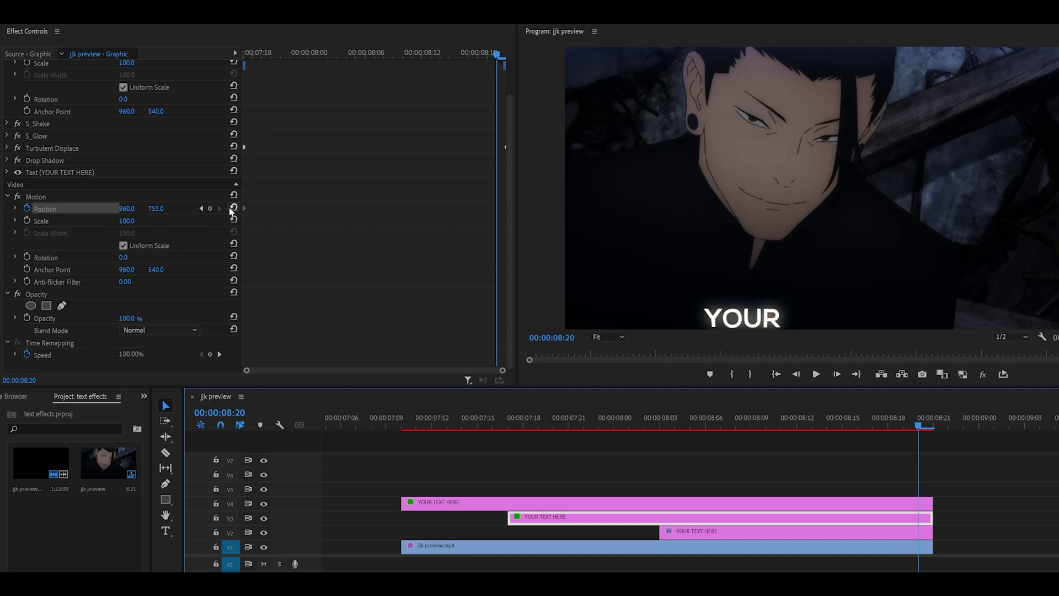
# Step: Reset the V3 clip's Position to 960, 540 at 00:00:08:20 and lengthen that keyframe's incoming velocity handle to about mid-clip
pyautogui.click(233, 208)
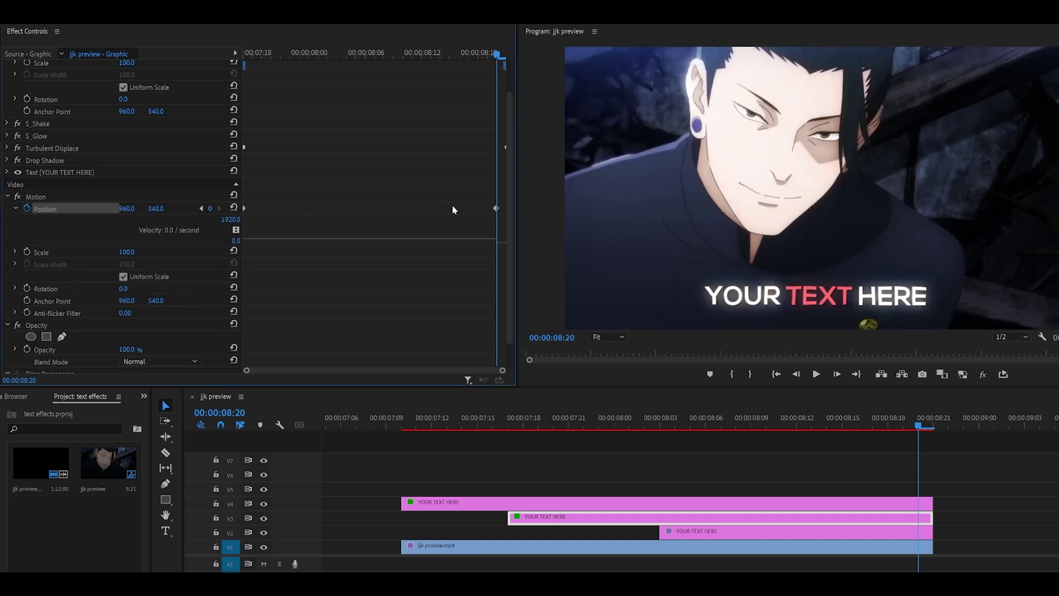
pyautogui.moveTo(478, 241); pyautogui.dragTo(369, 239)
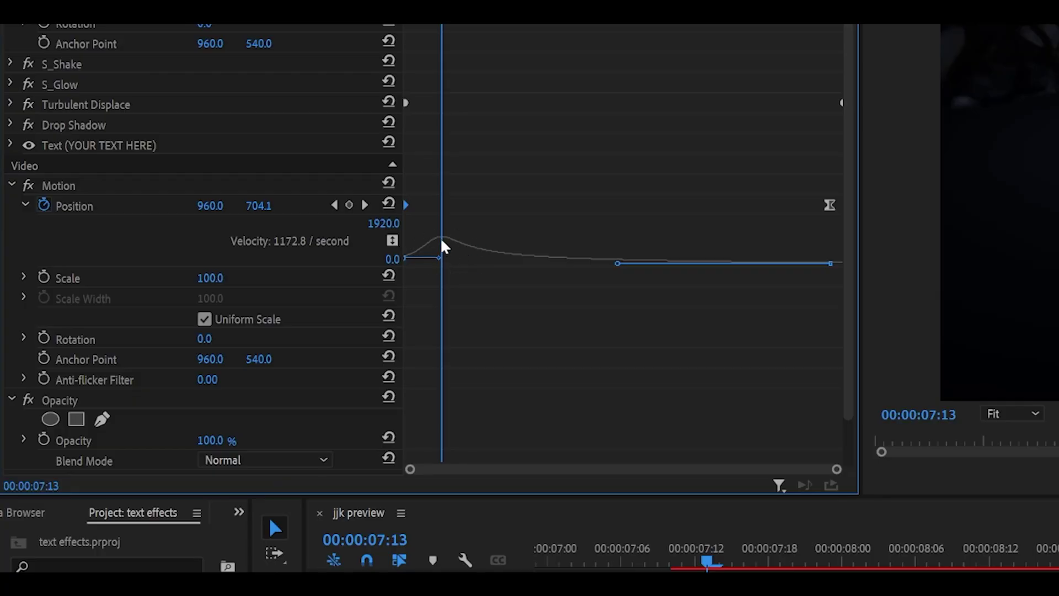
# Step: Shorten the V4 clip's first Position keyframe velocity handle, lower it to zero, and play back the title
pyautogui.moveTo(441, 259); pyautogui.dragTo(428, 286)
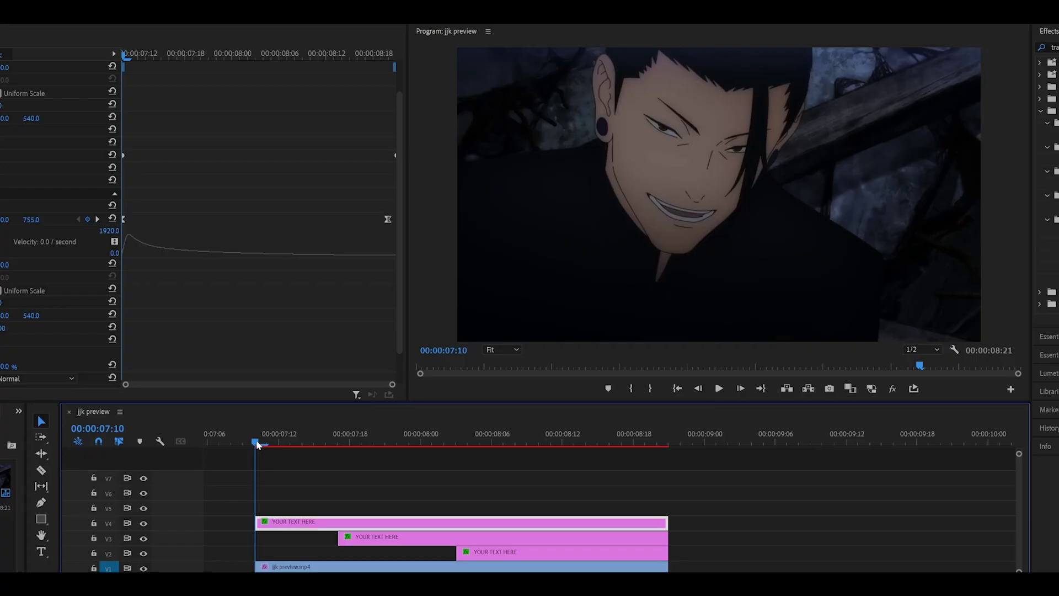
pyautogui.press('space')
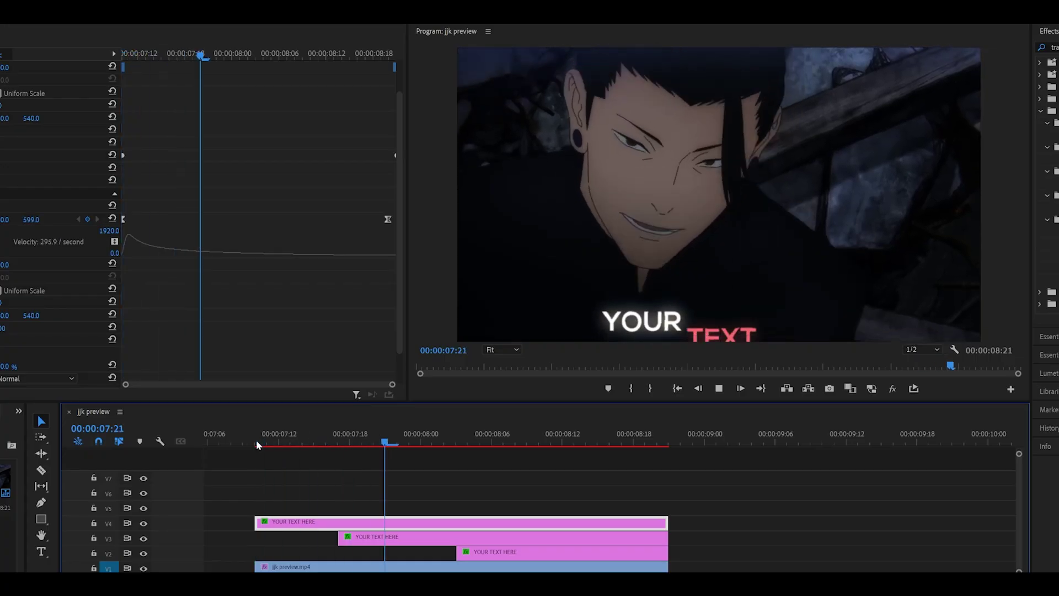